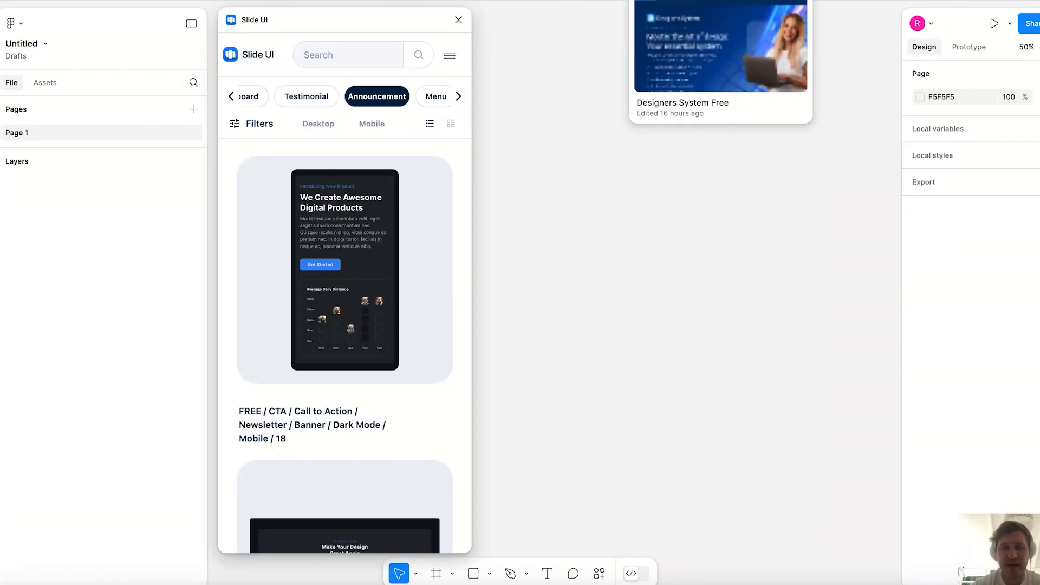
# - Copy the dark "How does our service compare?" section from the Slide UI website and paste it into the Figma canvas
pyautogui.click(475, 581)
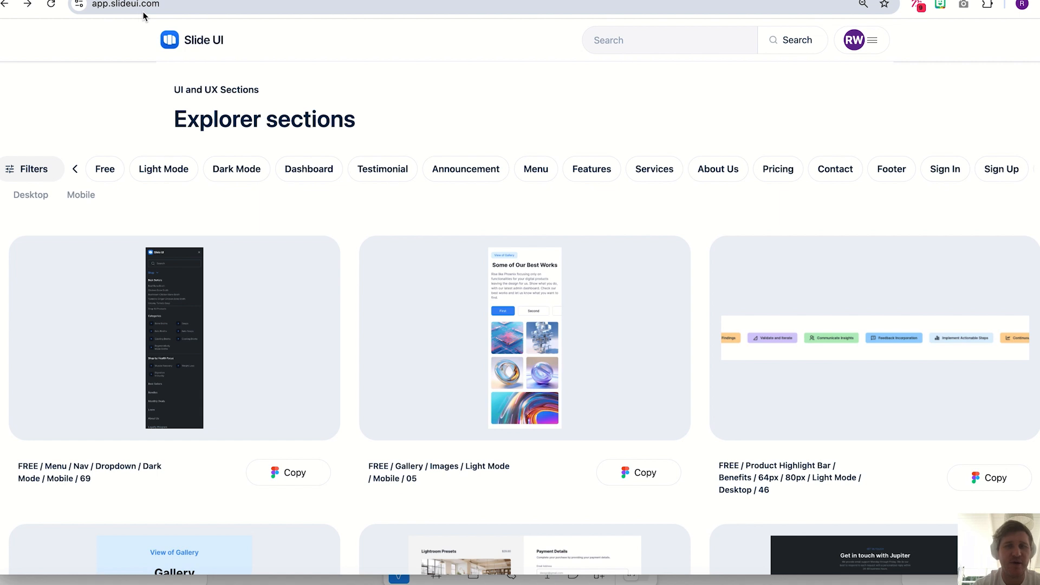
pyautogui.scroll(-3, 225, 246)
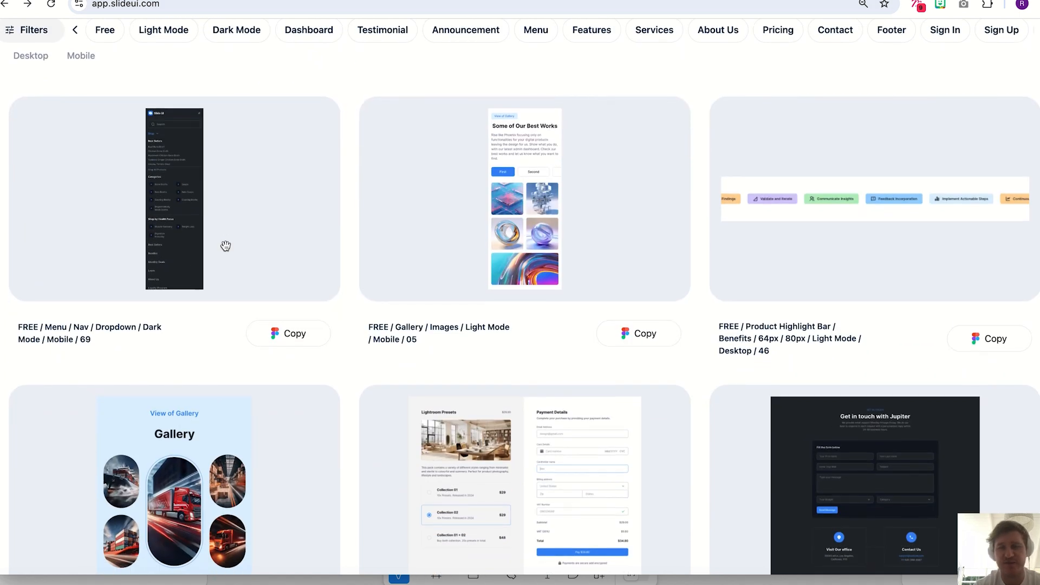
pyautogui.scroll(-12, 226, 246)
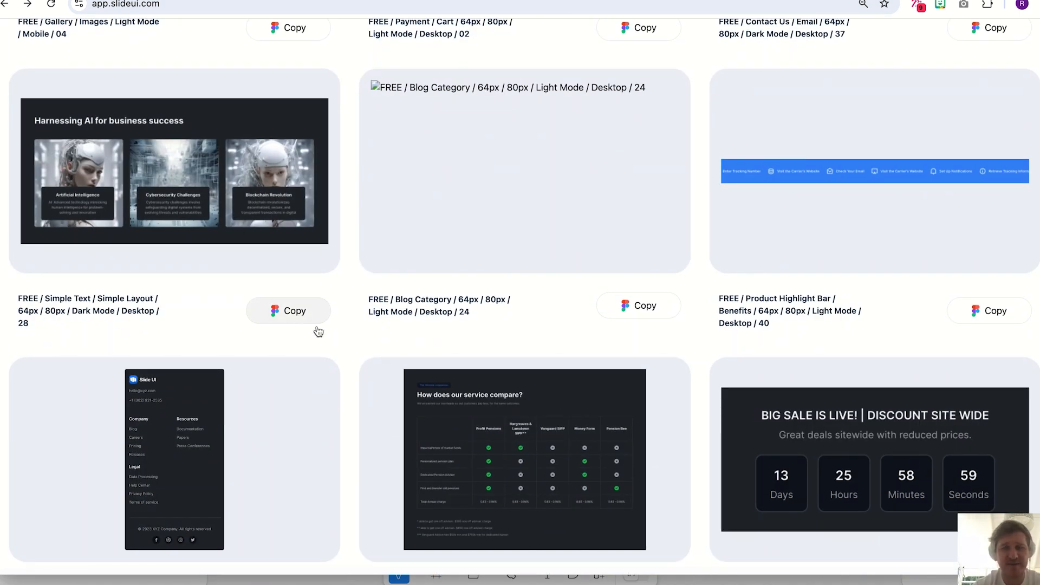
pyautogui.scroll(-5, 379, 336)
pyautogui.click(638, 382)
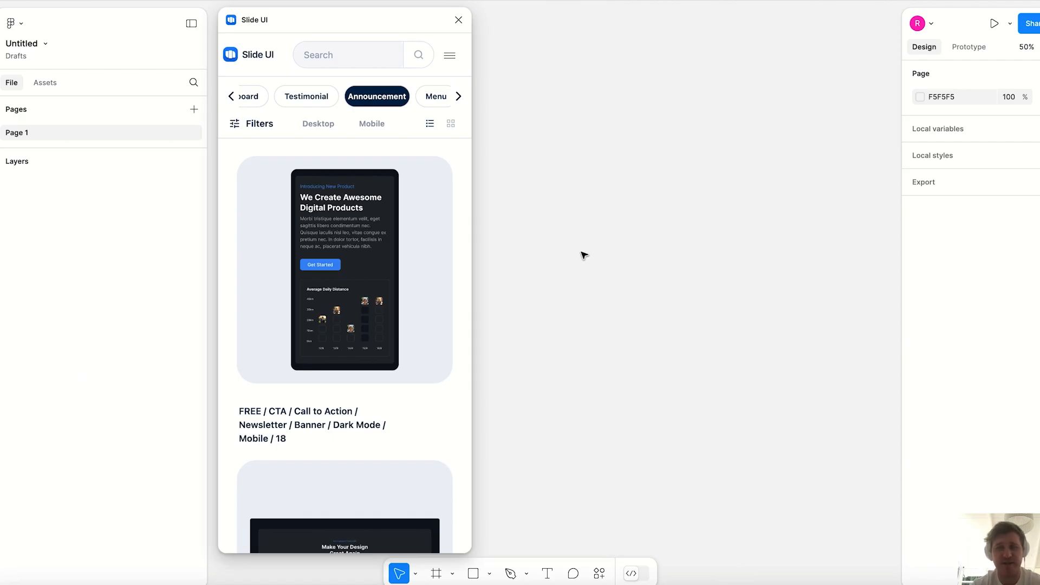
pyautogui.hotkey('ctrl', 'v')
pyautogui.scroll(2, 585, 255)
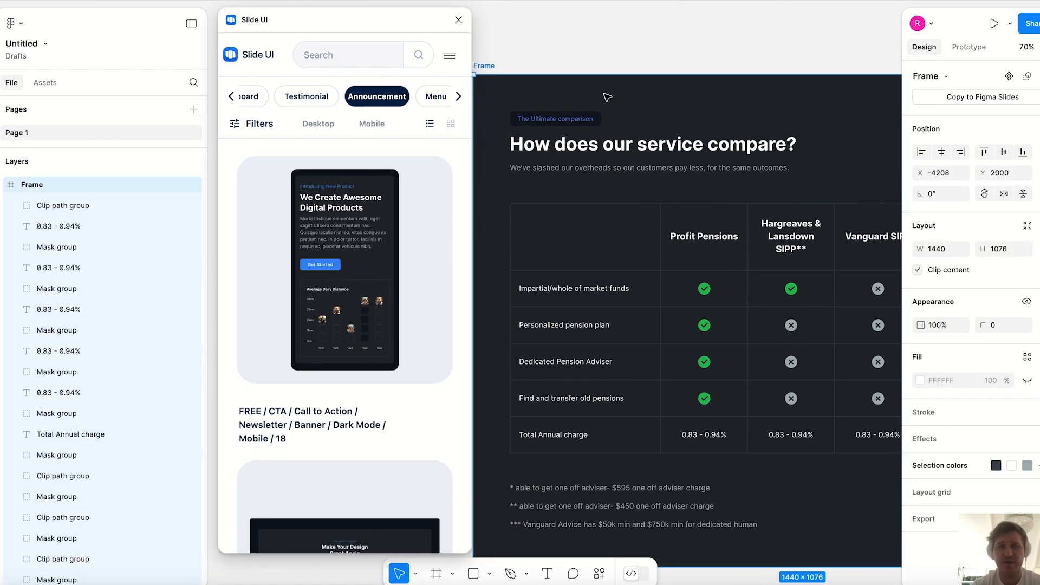
# - Replace the pasted section's "How does our service compare?" heading with "Hello"
pyautogui.click(606, 66)
pyautogui.click(598, 140)
pyautogui.write('Hello')
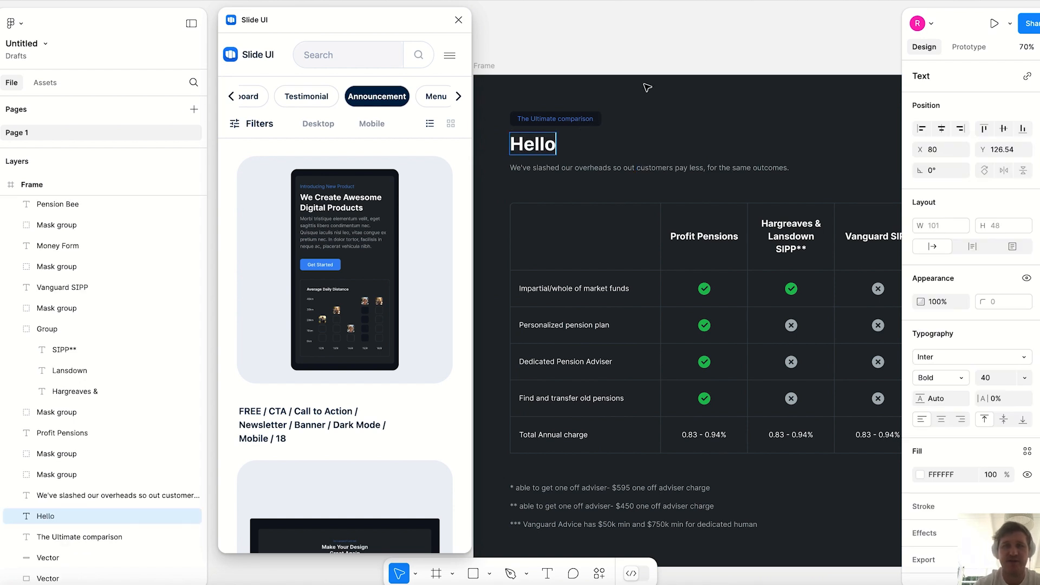
pyautogui.press('Escape')
pyautogui.hscroll(-1, 582, 49)
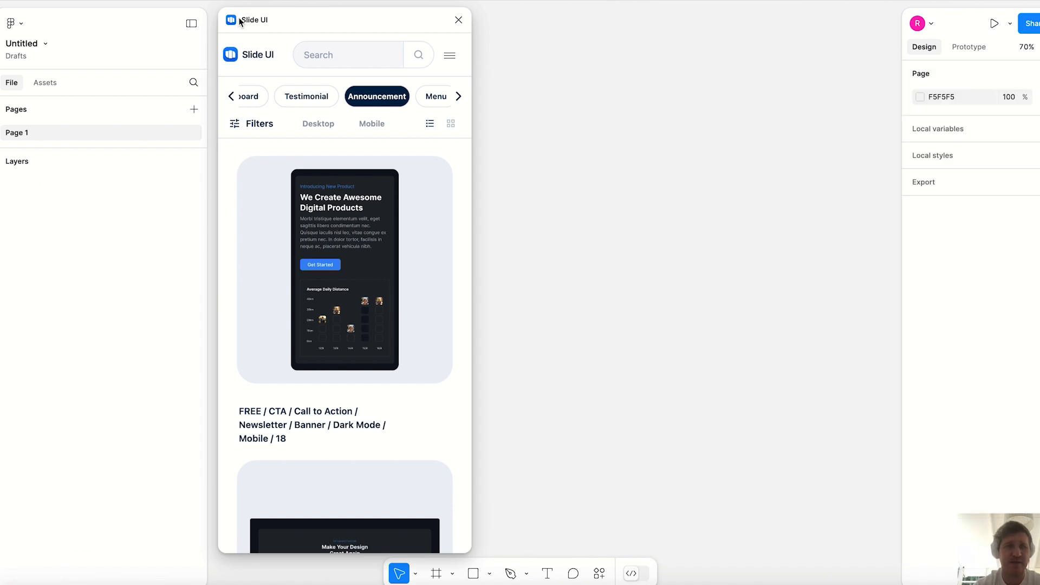
# - Minimize the side panels and move the Slide UI plugin window aside to free up the canvas
pyautogui.click(191, 24)
pyautogui.moveTo(329, 19); pyautogui.dragTo(107, 21)
pyautogui.click(225, 53)
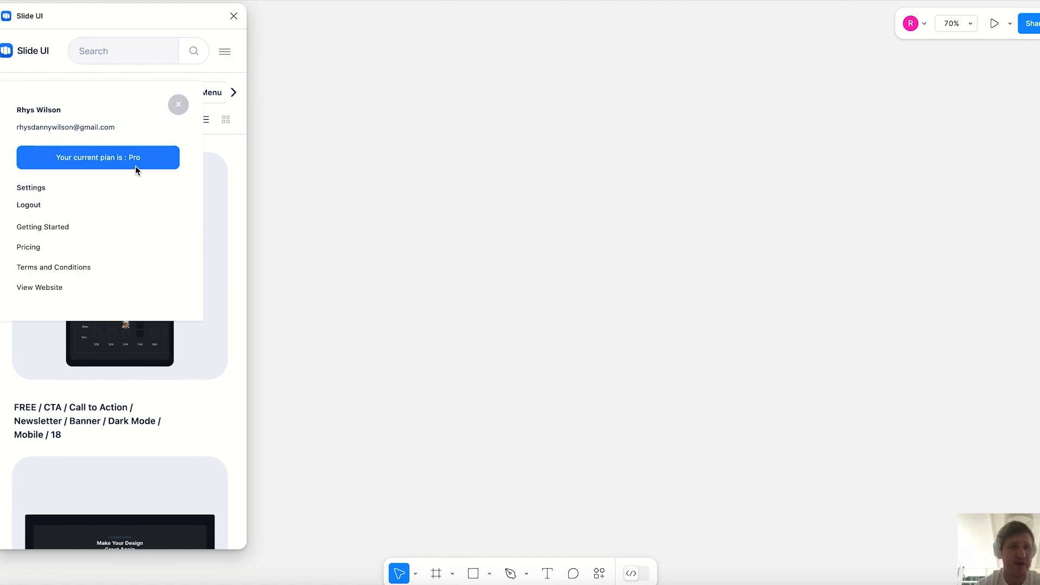
pyautogui.click(226, 55)
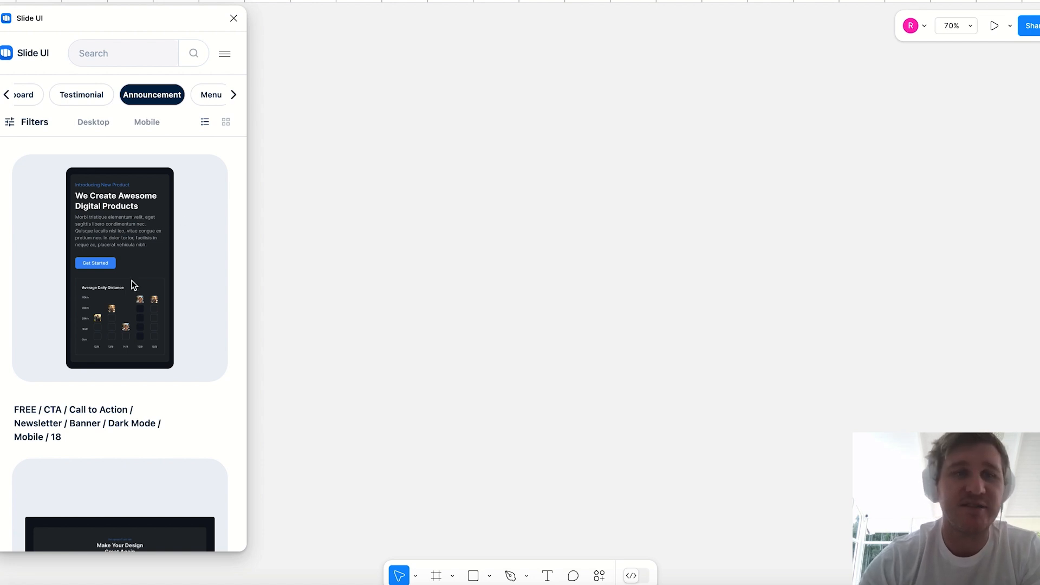
# - Find the light-mode desktop cookie consent bar in the Announcement category and add it to the canvas
pyautogui.scroll(-10, 124, 163)
pyautogui.scroll(10, 115, 206)
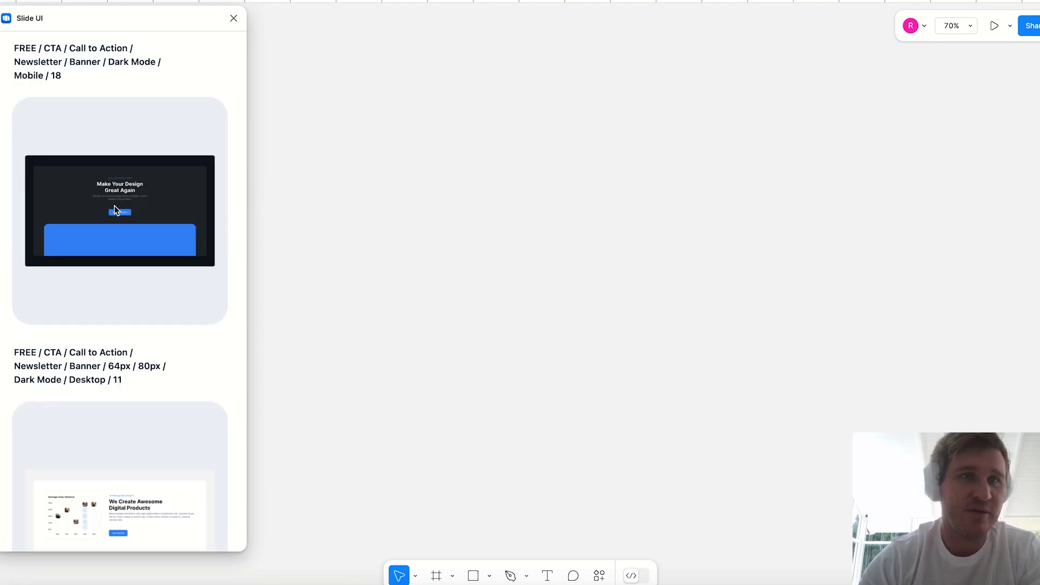
pyautogui.click(151, 95)
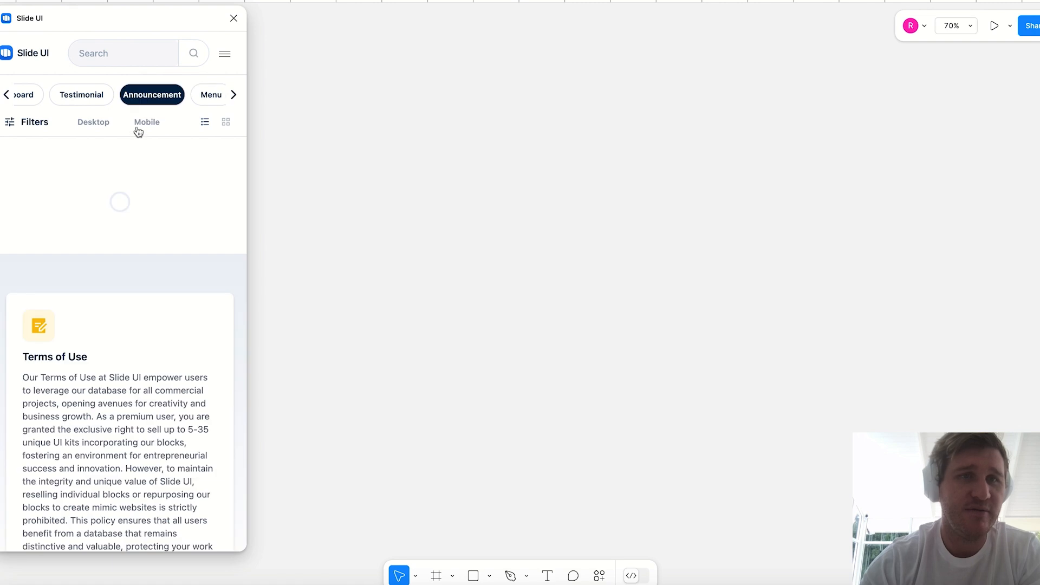
pyautogui.scroll(-10, 117, 232)
pyautogui.scroll(-5, 117, 232)
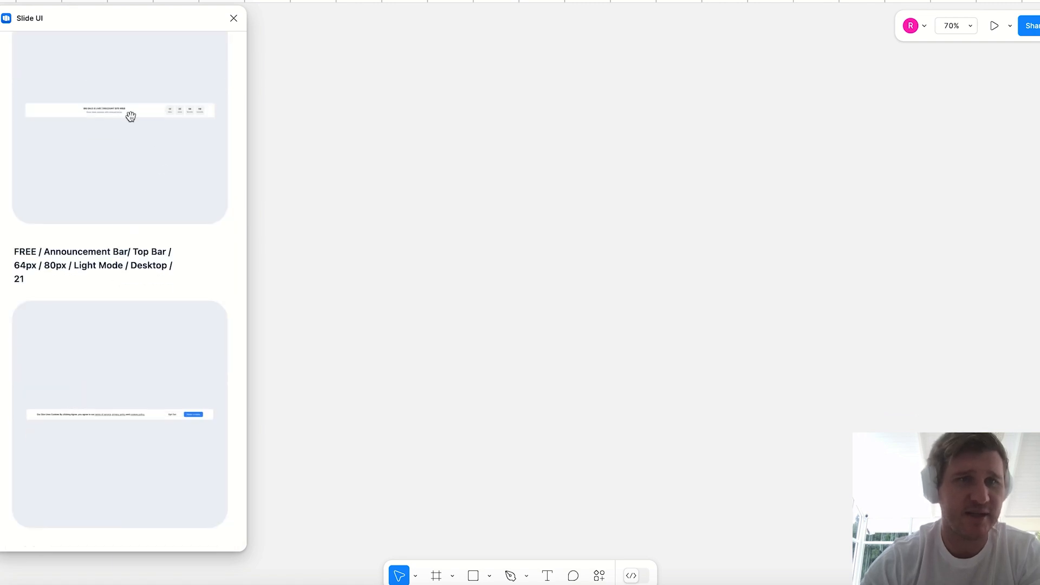
pyautogui.moveTo(82, 394); pyautogui.dragTo(492, 176)
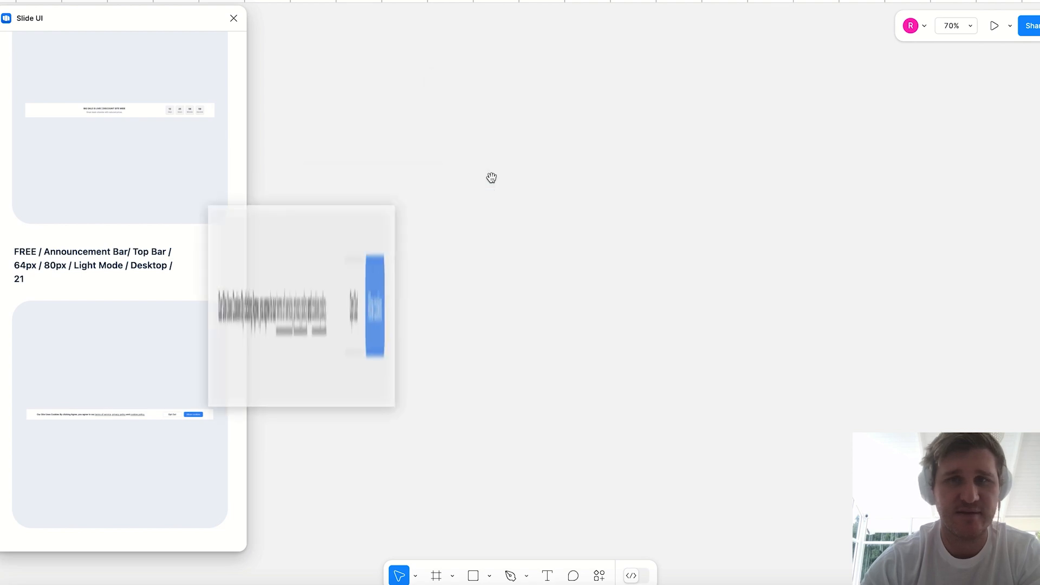
pyautogui.hscroll(-3, 493, 181)
pyautogui.scroll(-1, 493, 181)
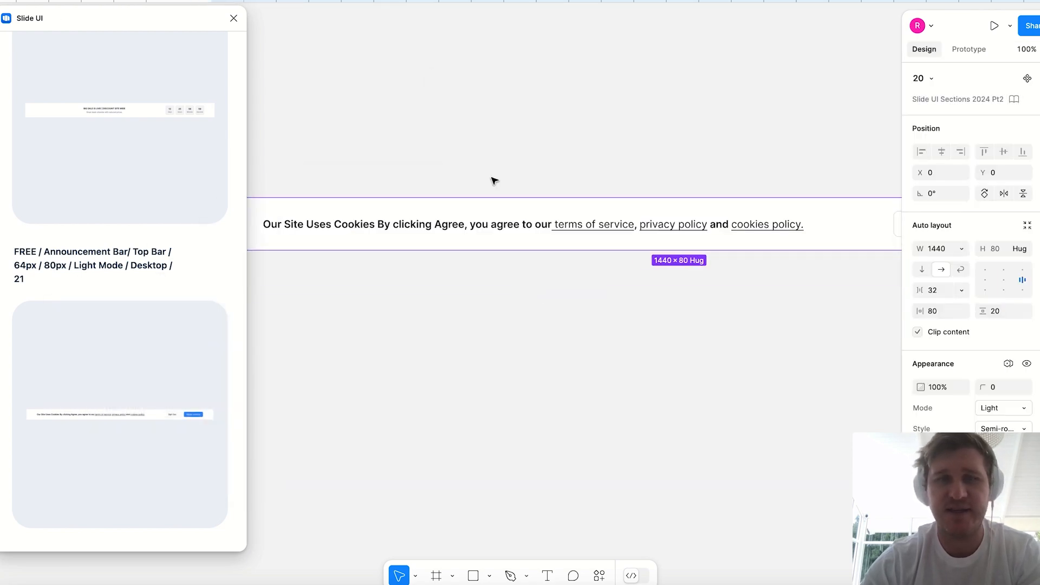
pyautogui.hotkey('ctrl', '-')
# - Add the Menu / Nav / Light Mode / Desktop / 02 section from the Menu category and place it directly below the cookie bar at X 0, Y 80
pyautogui.click(103, 123)
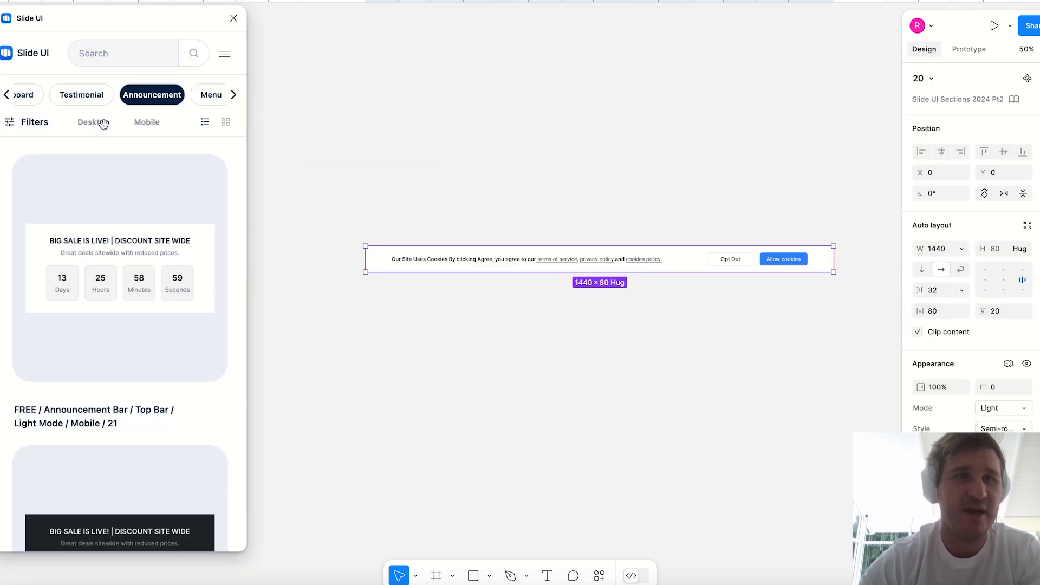
pyautogui.click(205, 103)
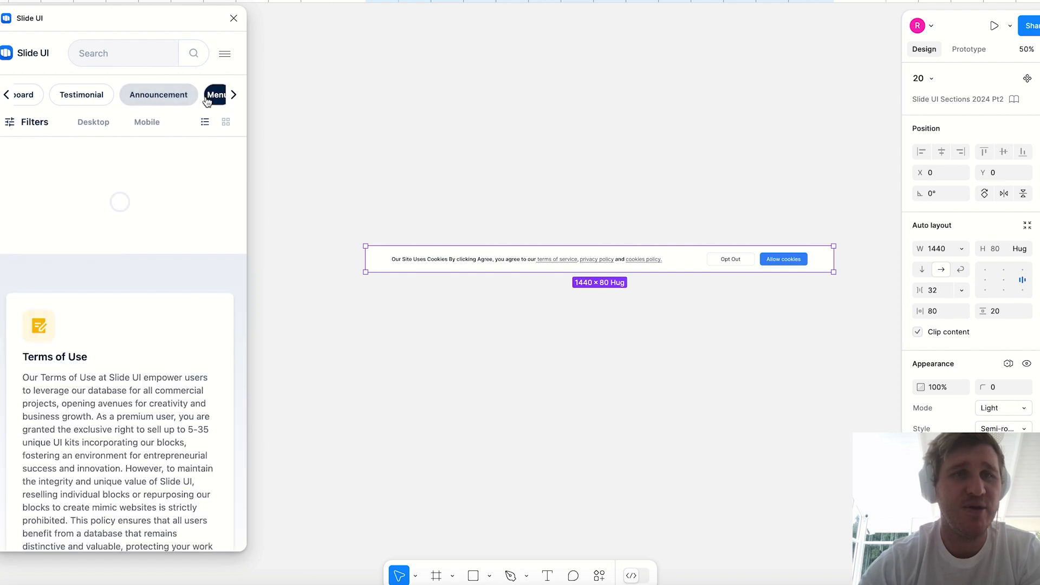
pyautogui.scroll(-4, 135, 329)
pyautogui.scroll(-10, 136, 329)
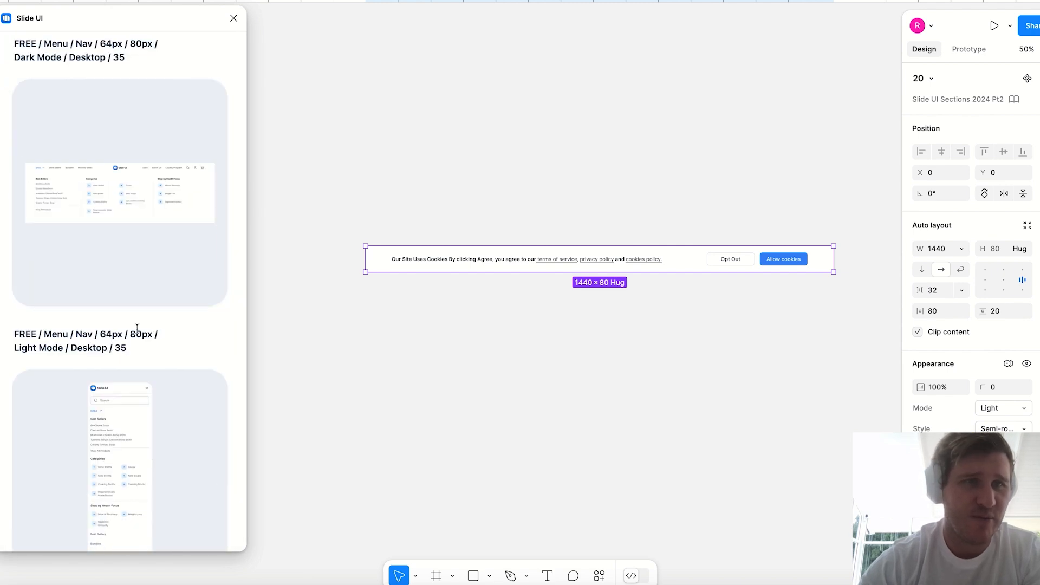
pyautogui.scroll(-10, 136, 329)
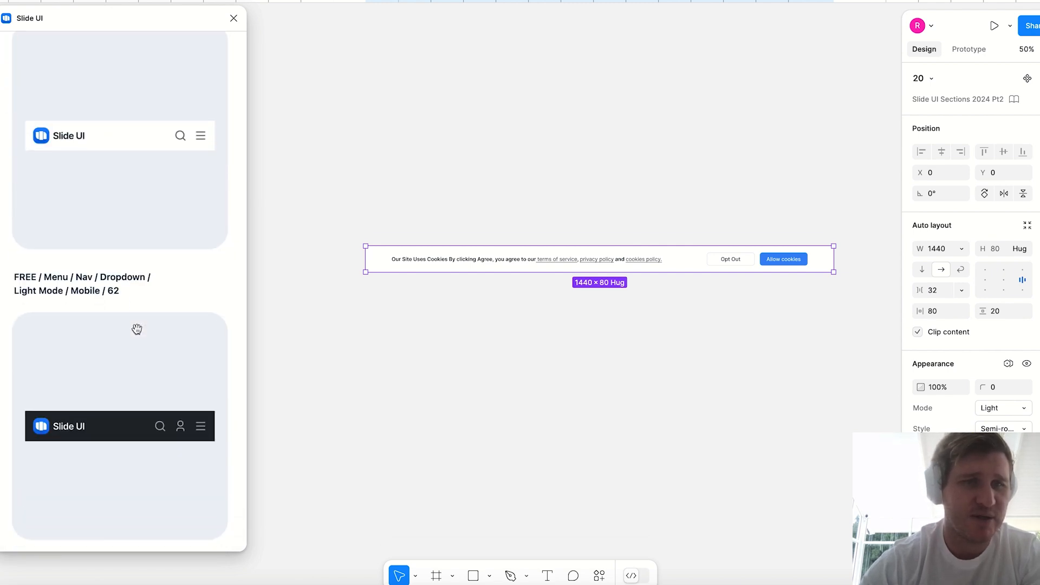
pyautogui.scroll(-10, 137, 330)
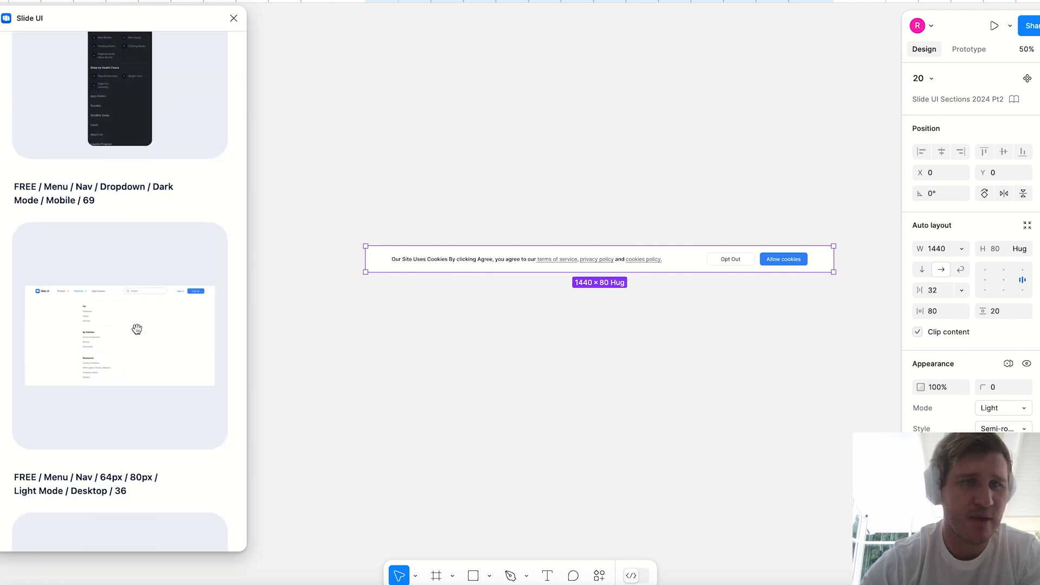
pyautogui.scroll(-5, 137, 329)
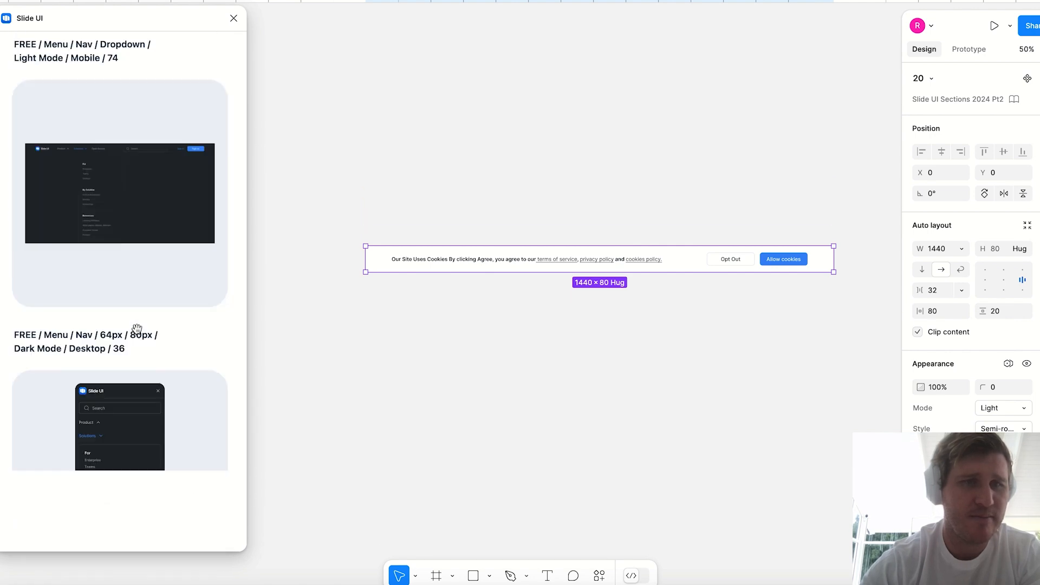
pyautogui.moveTo(114, 234); pyautogui.dragTo(636, 420)
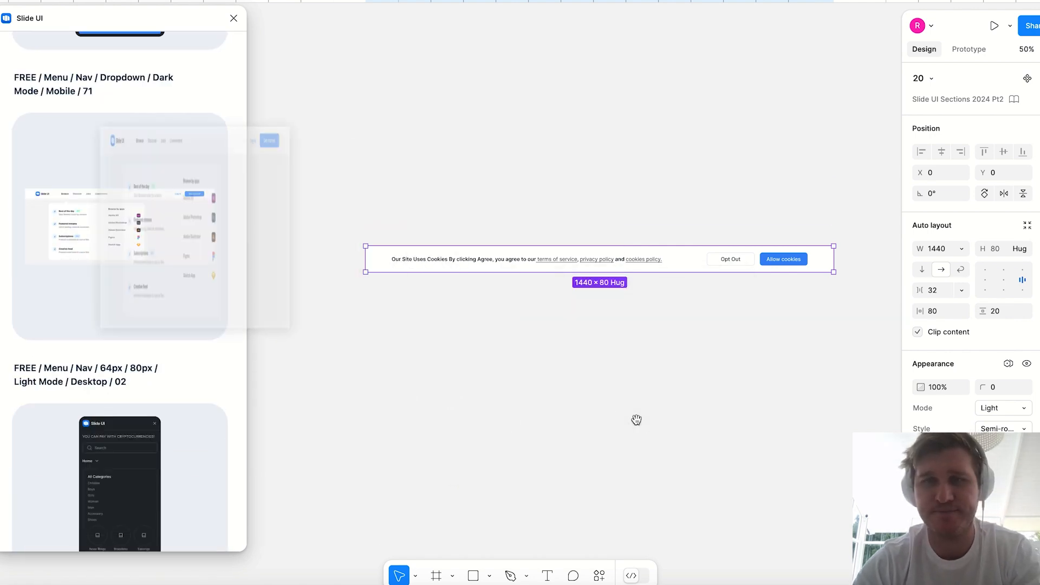
pyautogui.press('super+minus')
pyautogui.moveTo(545, 299)
pyautogui.mouseDown()
pyautogui.moveTo(575, 374)
pyautogui.moveTo(543, 317)
pyautogui.mouseUp()
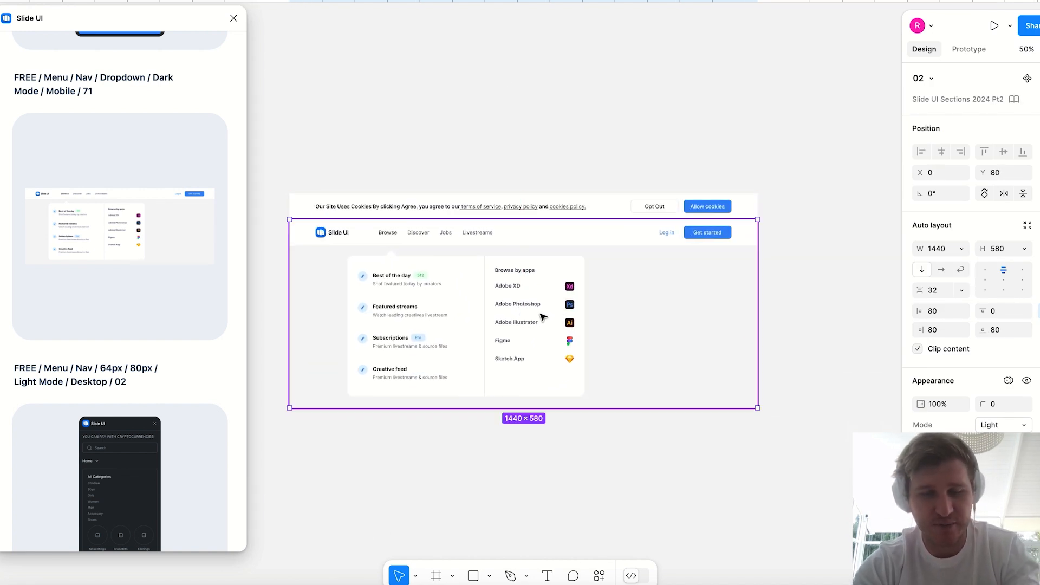
# - Detach the navigation section from its component and delete its open Browse dropdown panel
pyautogui.press('alt+super+b')
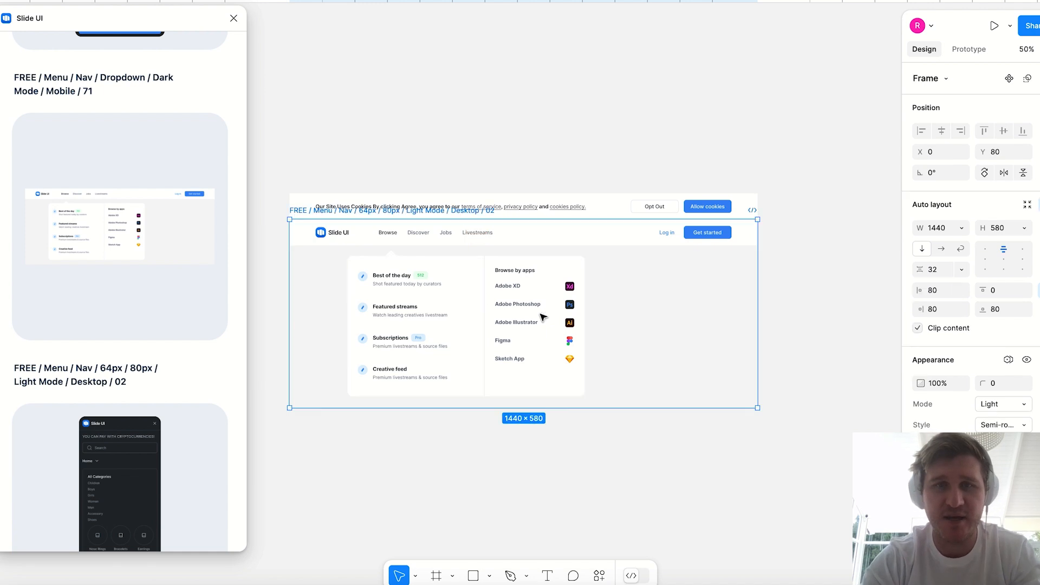
pyautogui.click(594, 330)
pyautogui.press('Delete')
pyautogui.click(519, 309)
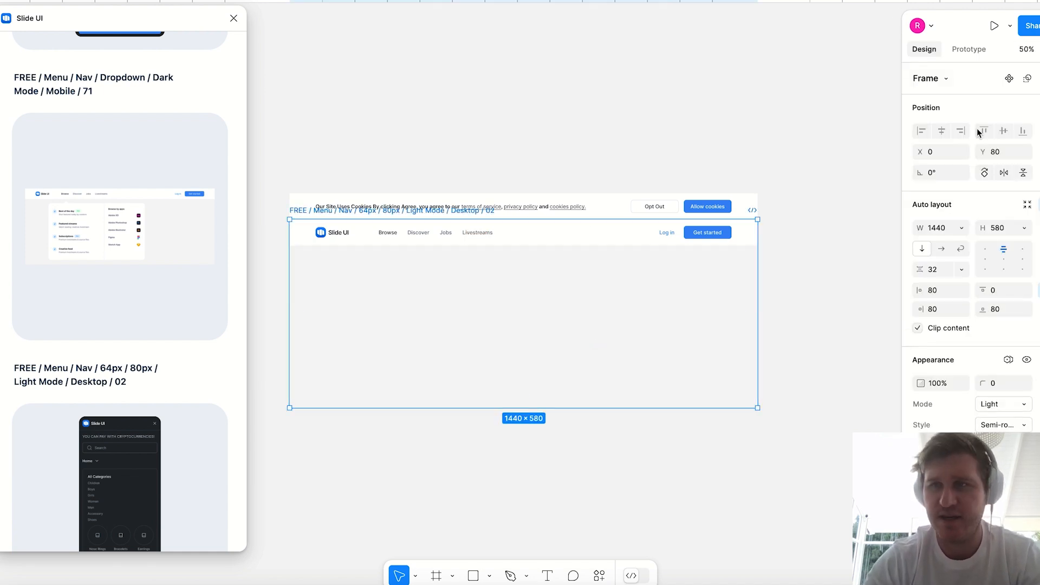
# - Set the navigation frame's height to Hug contents and its bottom padding to 0
pyautogui.click(1023, 228)
pyautogui.click(987, 247)
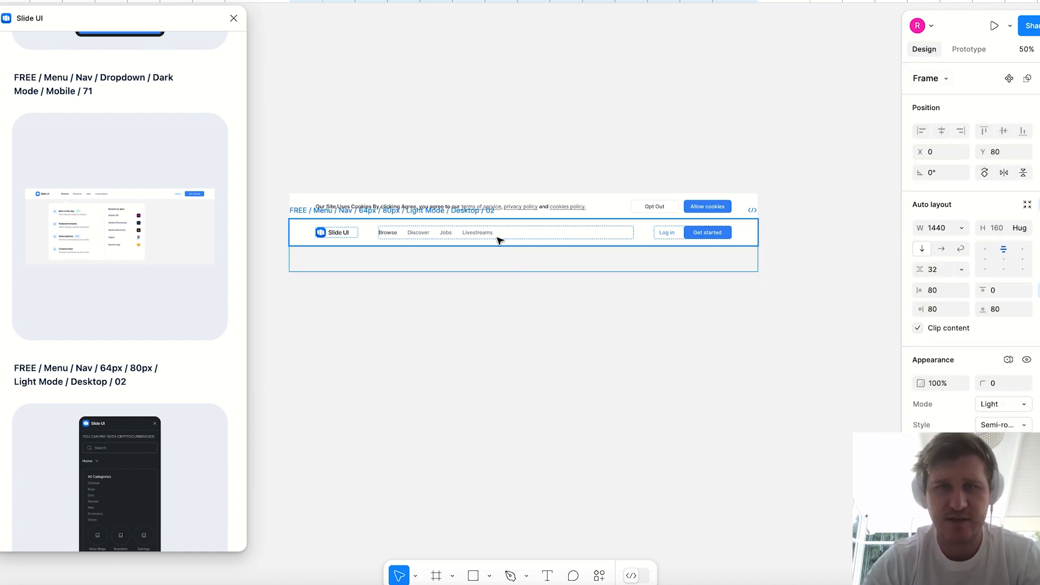
pyautogui.click(519, 268)
pyautogui.write('0')
pyautogui.press('Return')
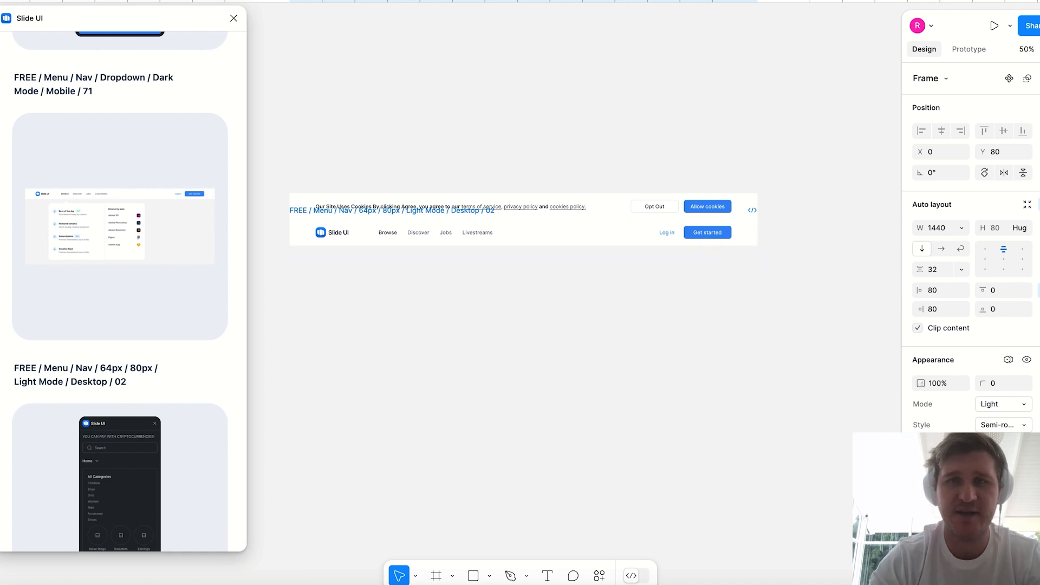
pyautogui.click(436, 111)
# - Search the plugin for hero sections, add Hero / 64px Padding / Light Mode / Desktop / 14, and place it directly below the navigation at Y 160
pyautogui.scroll(10, 64, 213)
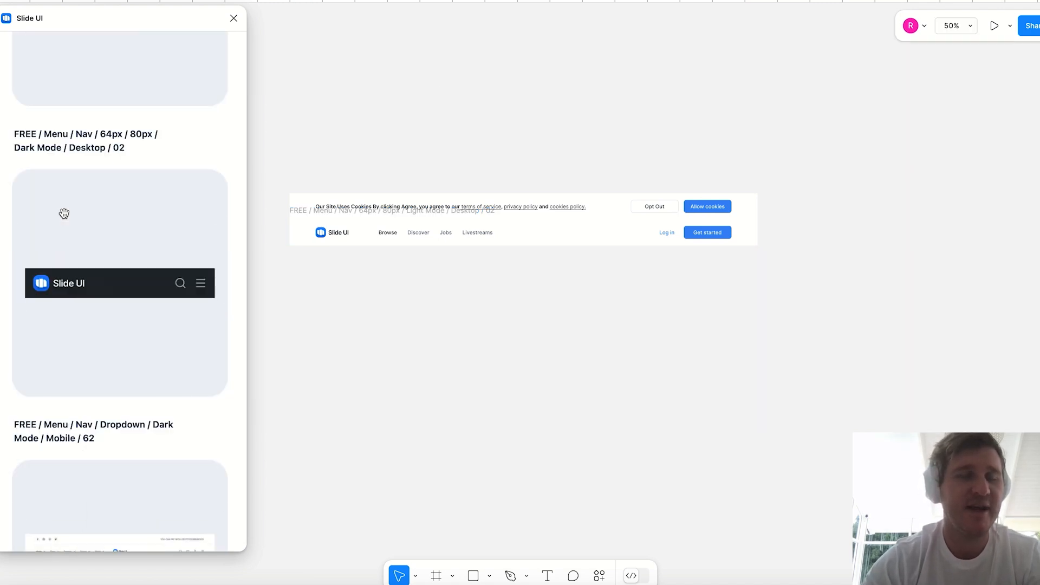
pyautogui.click(117, 55)
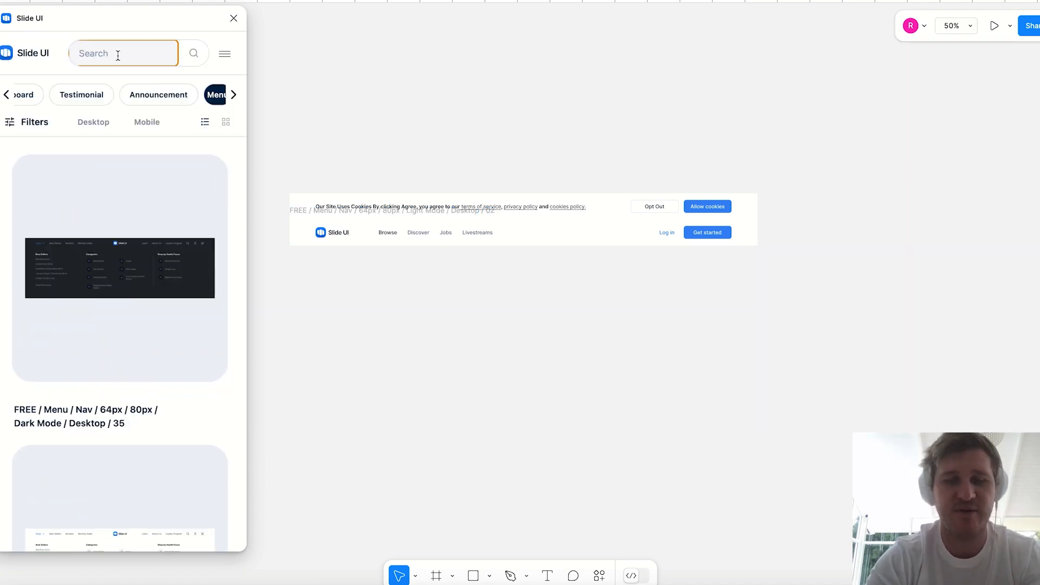
pyautogui.scroll(-15, 109, 277)
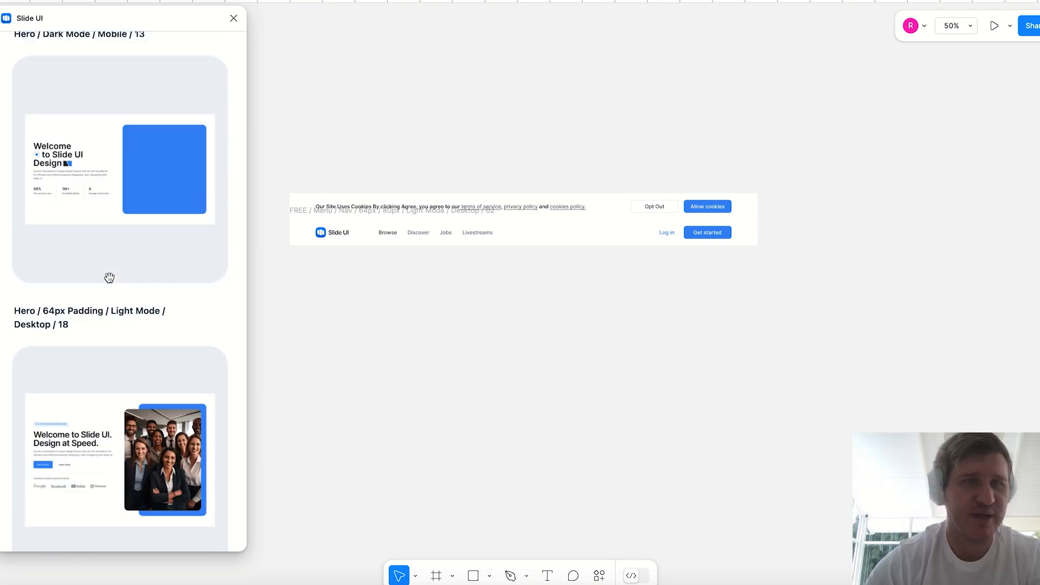
pyautogui.scroll(-20, 109, 278)
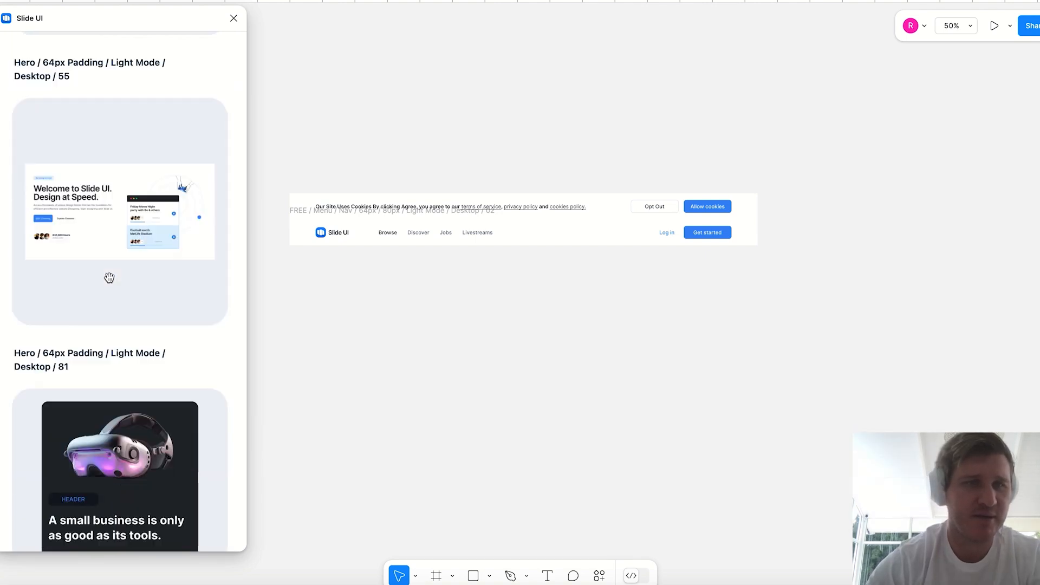
pyautogui.scroll(-20, 109, 277)
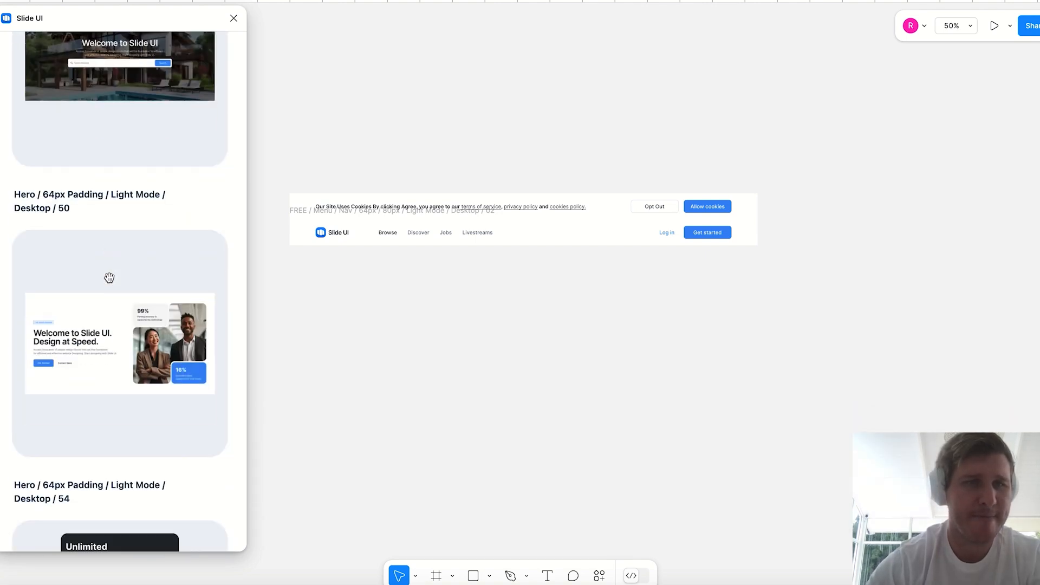
pyautogui.scroll(-20, 110, 277)
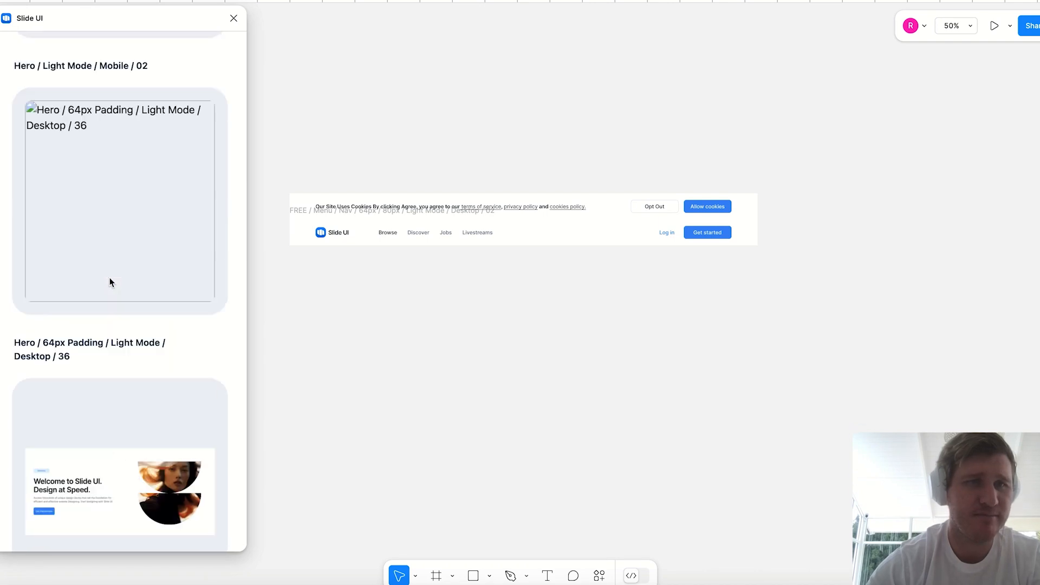
pyautogui.scroll(-2, 109, 278)
pyautogui.moveTo(97, 341); pyautogui.dragTo(486, 363)
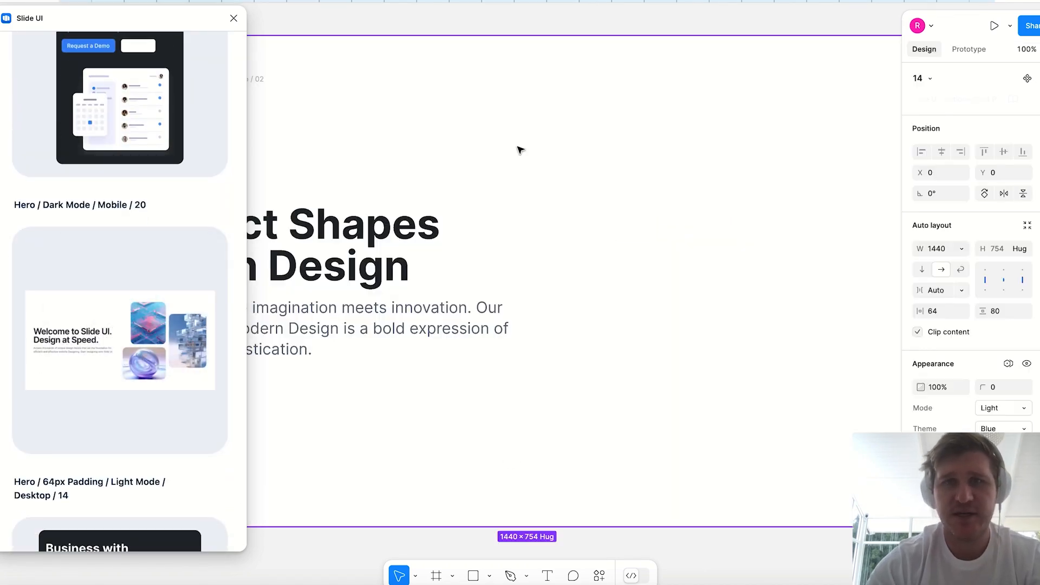
pyautogui.press('super+minus')
pyautogui.moveTo(464, 216); pyautogui.dragTo(465, 264)
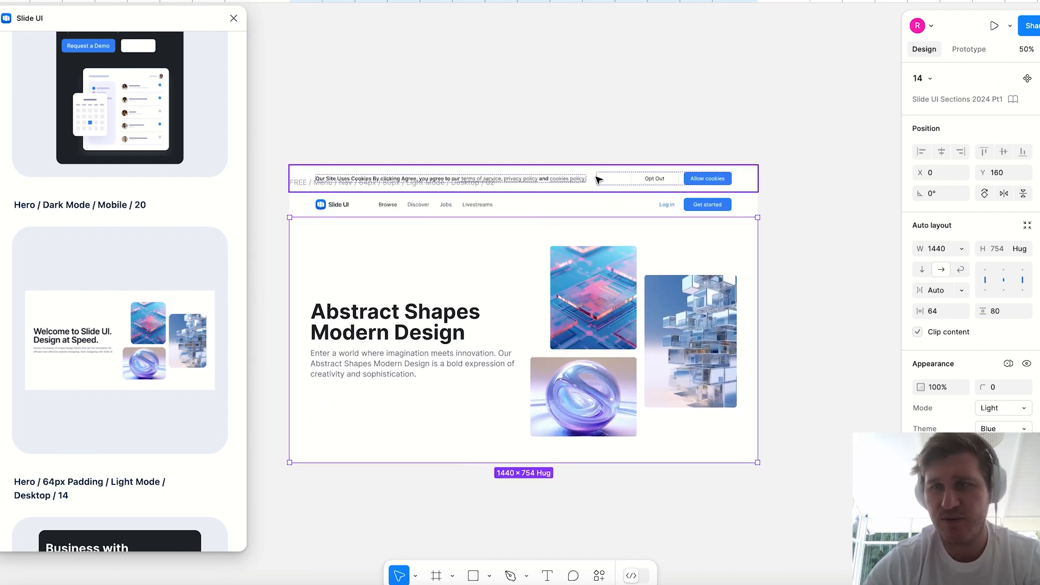
# - Try Dark mode on the cookie bar at the page top, and set its mode to Accent
pyautogui.click(598, 178)
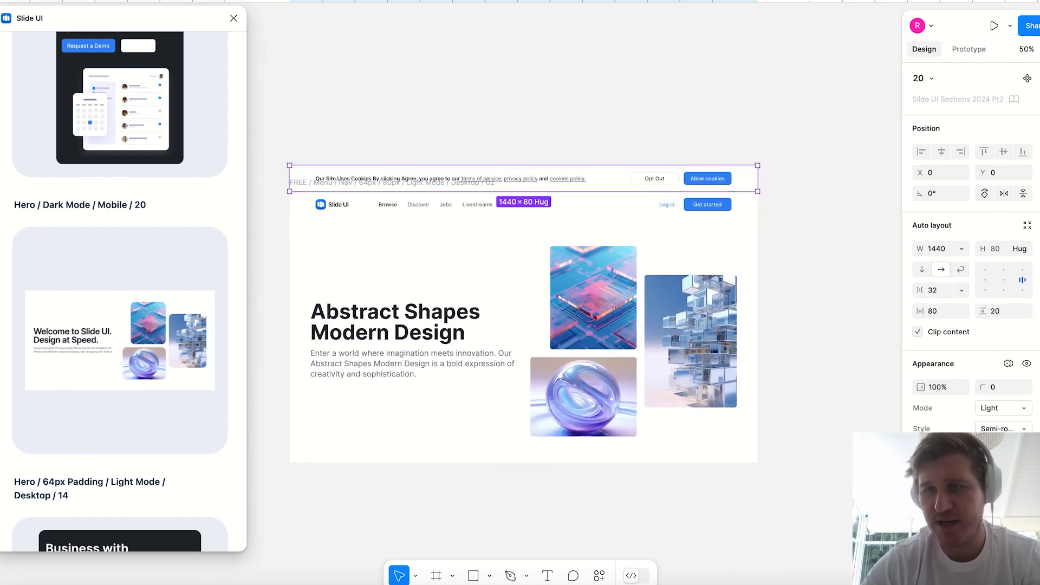
pyautogui.click(1025, 408)
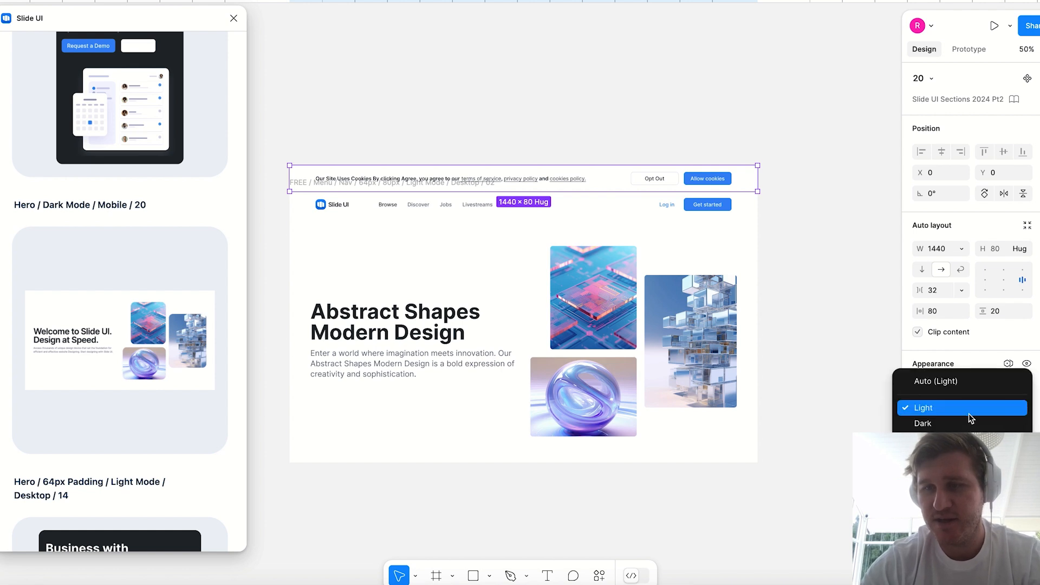
pyautogui.click(968, 424)
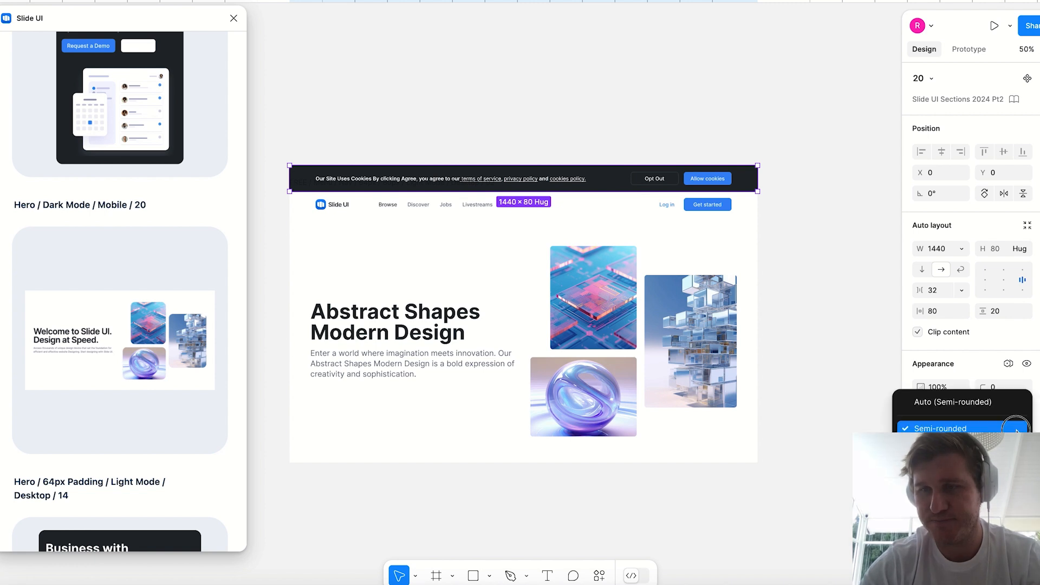
pyautogui.click(1003, 449)
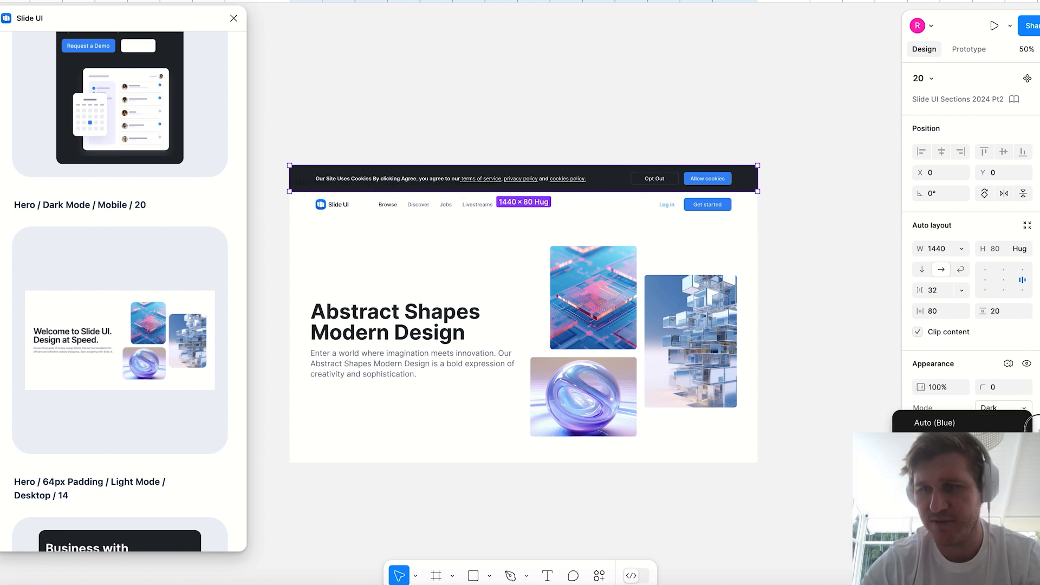
pyautogui.click(1003, 407)
pyautogui.click(981, 426)
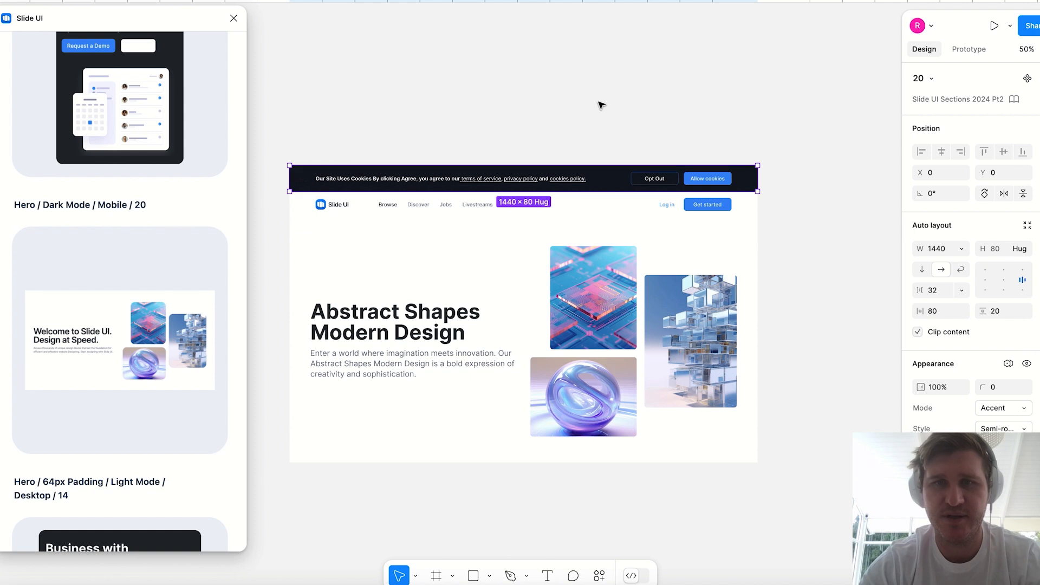
pyautogui.click(591, 92)
pyautogui.hscroll(-2, 591, 92)
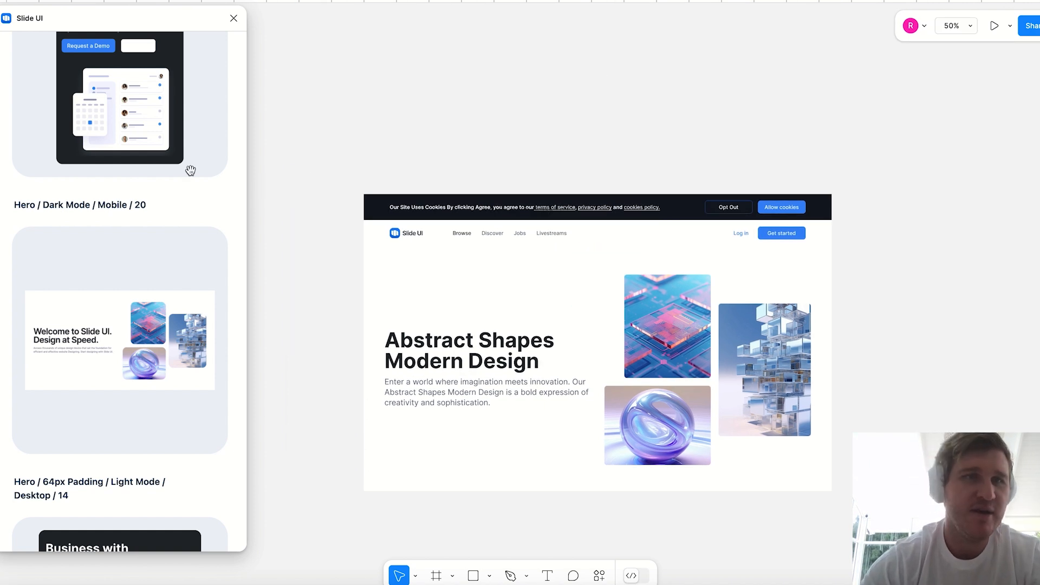
# - Search the plugin for product sections
pyautogui.scroll(10, 191, 170)
pyautogui.click(121, 53)
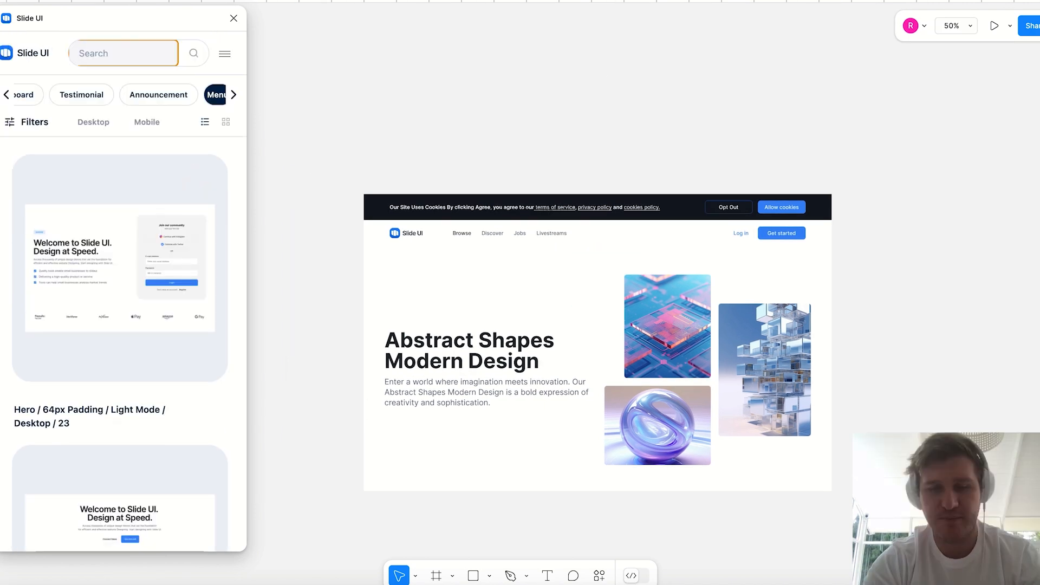
pyautogui.write('product')
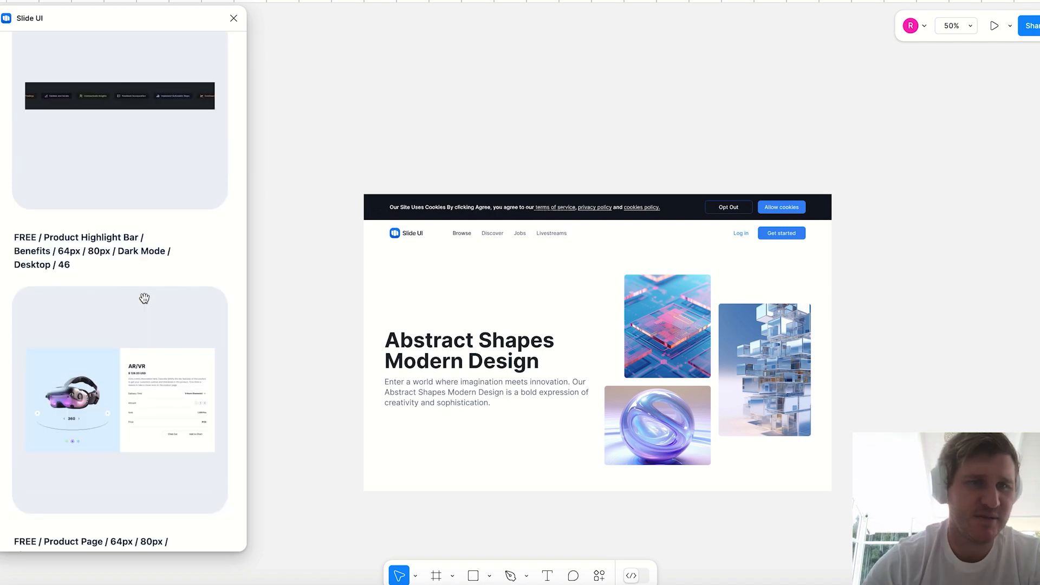
# - Add Product Highlight Bar / Benefits / 64px / 80px / Light Mode / Desktop / 40 and place it directly below the hero at X 0, Y 914
pyautogui.scroll(-15, 144, 299)
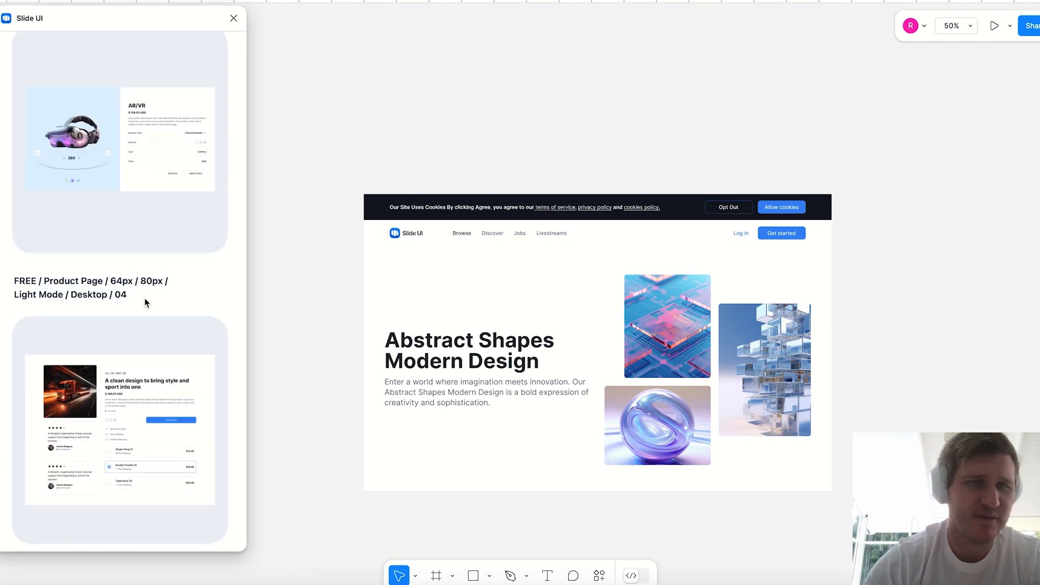
pyautogui.scroll(-15, 144, 299)
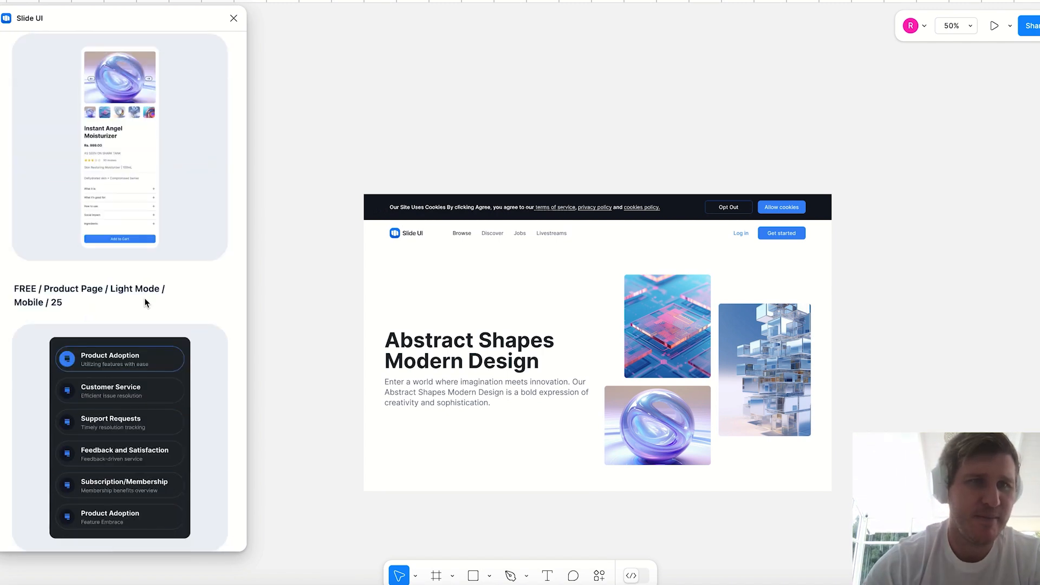
pyautogui.scroll(-15, 144, 298)
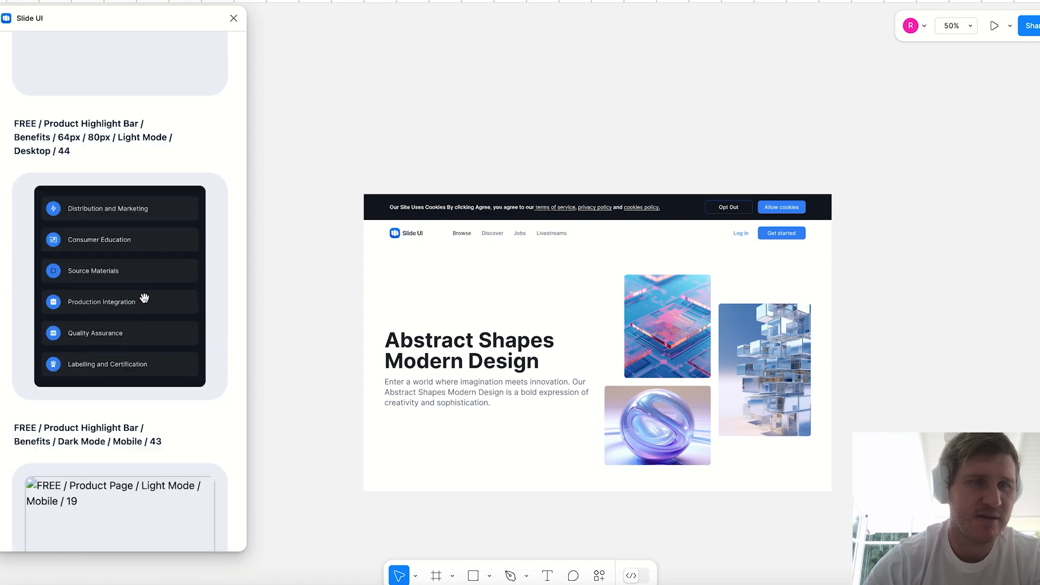
pyautogui.scroll(-5, 144, 299)
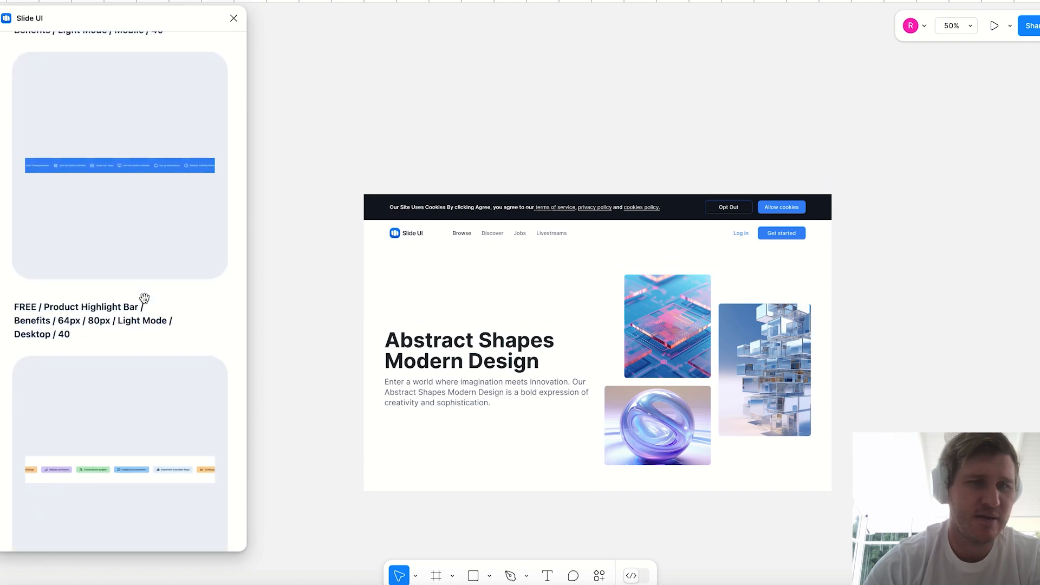
pyautogui.moveTo(142, 274); pyautogui.dragTo(505, 542)
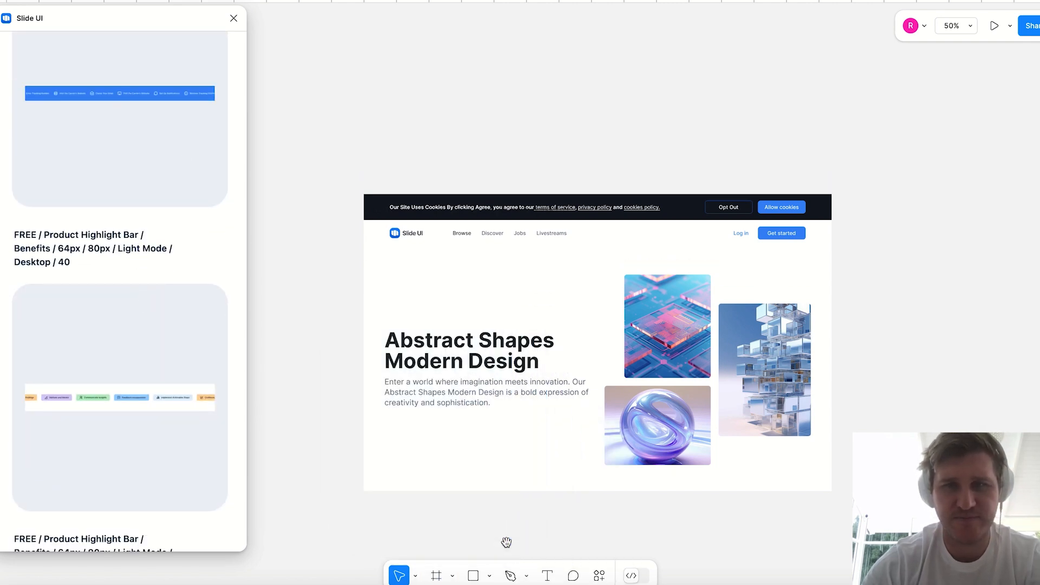
pyautogui.scroll(-1, 516, 536)
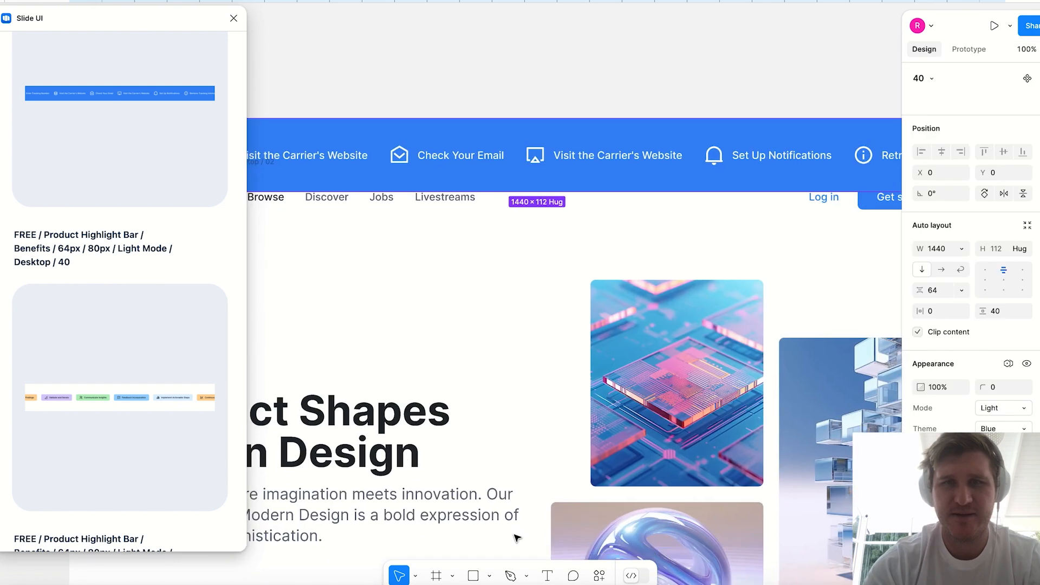
pyautogui.press('super+minus')
pyautogui.scroll(-3, 516, 536)
pyautogui.moveTo(521, 56); pyautogui.dragTo(519, 325)
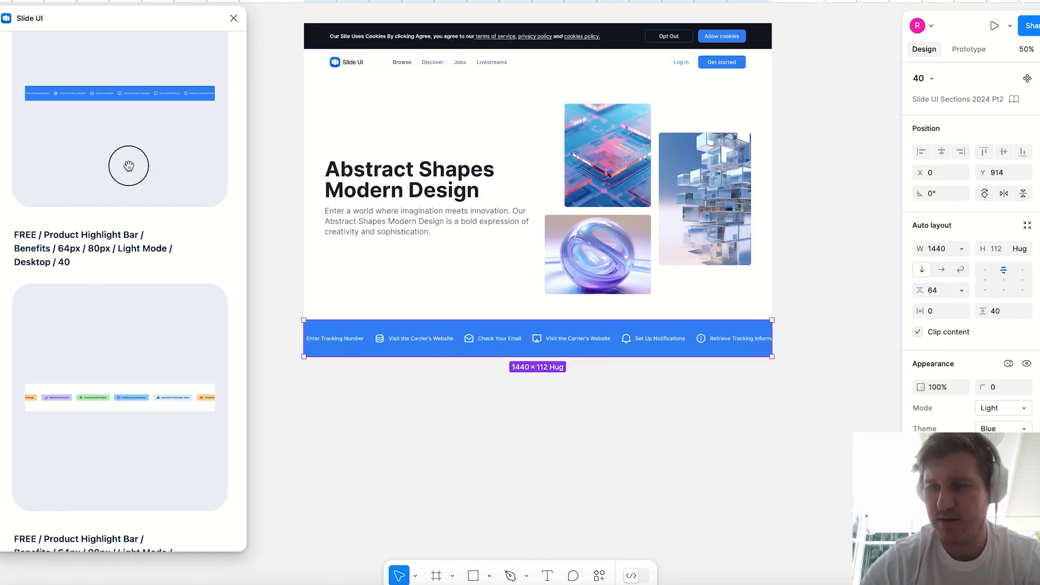
# - Add Product Page / 64px / 80px / Light Mode / Desktop / 04 and place it directly below the highlight bar at X 0, Y 1026
pyautogui.press('super+z')
pyautogui.scroll(15, 128, 165)
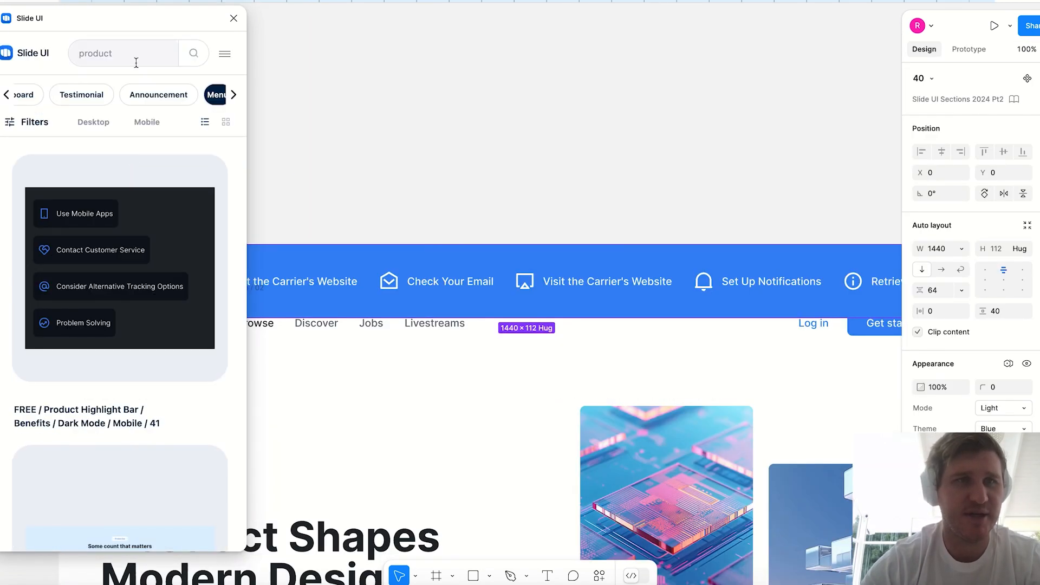
pyautogui.scroll(-10, 129, 199)
pyautogui.scroll(-5, 182, 363)
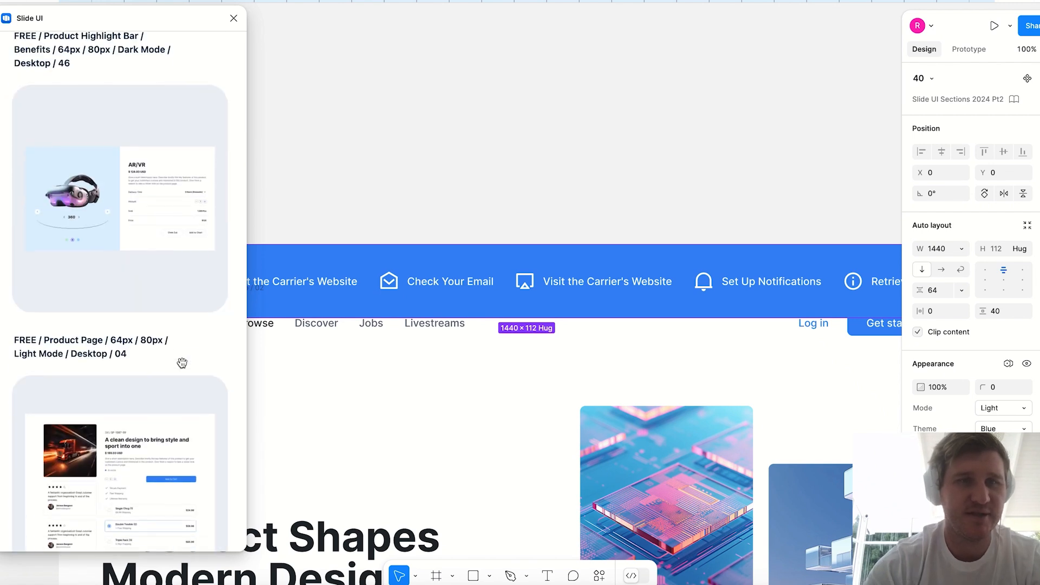
pyautogui.press('super+minus')
pyautogui.moveTo(145, 208); pyautogui.dragTo(564, 364)
pyautogui.press('super+minus')
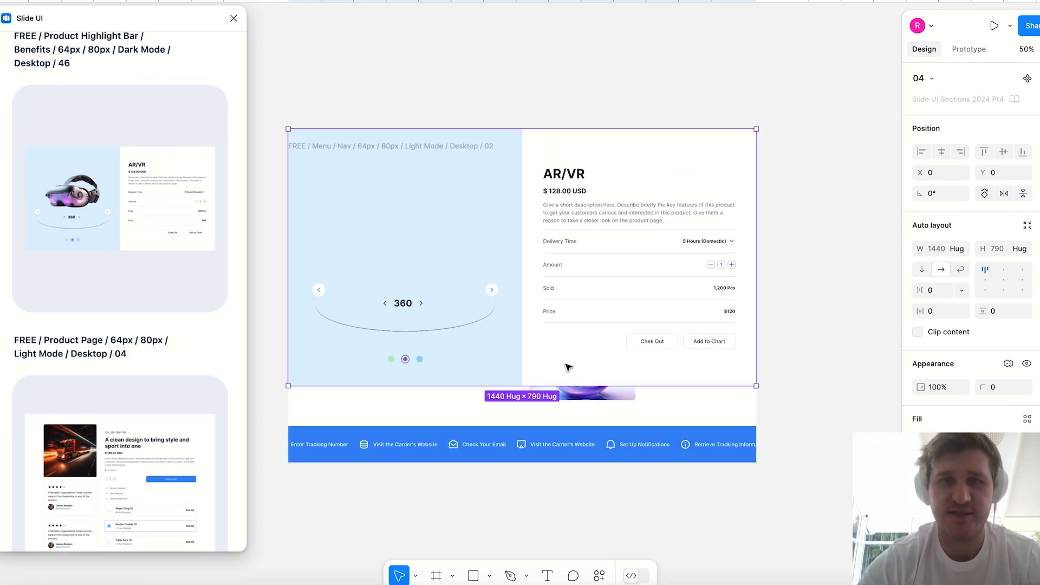
pyautogui.scroll(-4, 564, 365)
pyautogui.moveTo(490, 65); pyautogui.dragTo(491, 383)
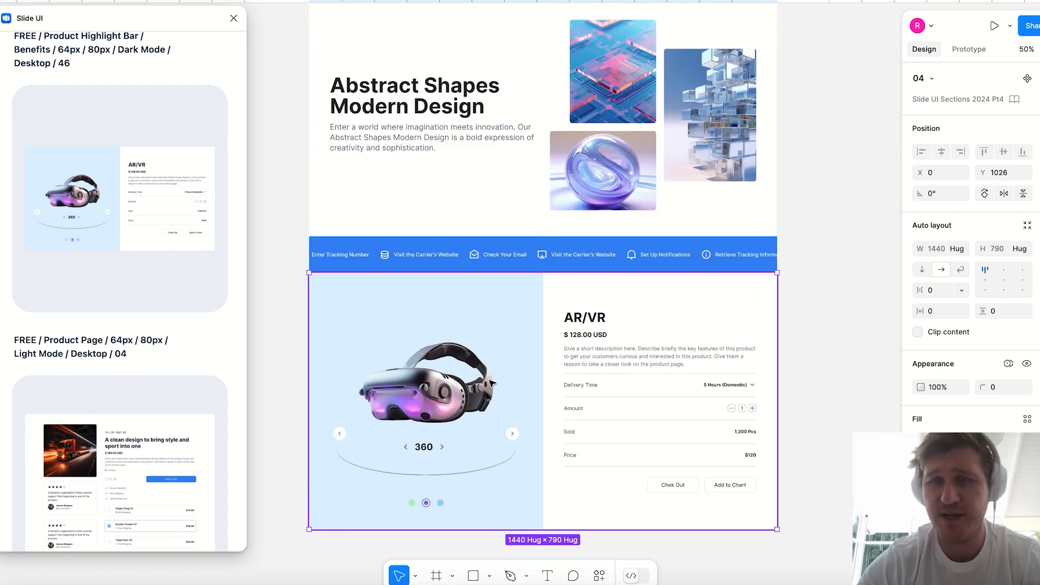
# - Remove the duplicate highlight bar covering the top of the page and search the plugin for testimonial sections
pyautogui.click(826, 295)
pyautogui.scroll(-1, 319, 252)
pyautogui.hscroll(-1, 319, 251)
pyautogui.scroll(3, 314, 227)
pyautogui.hscroll(-1, 314, 228)
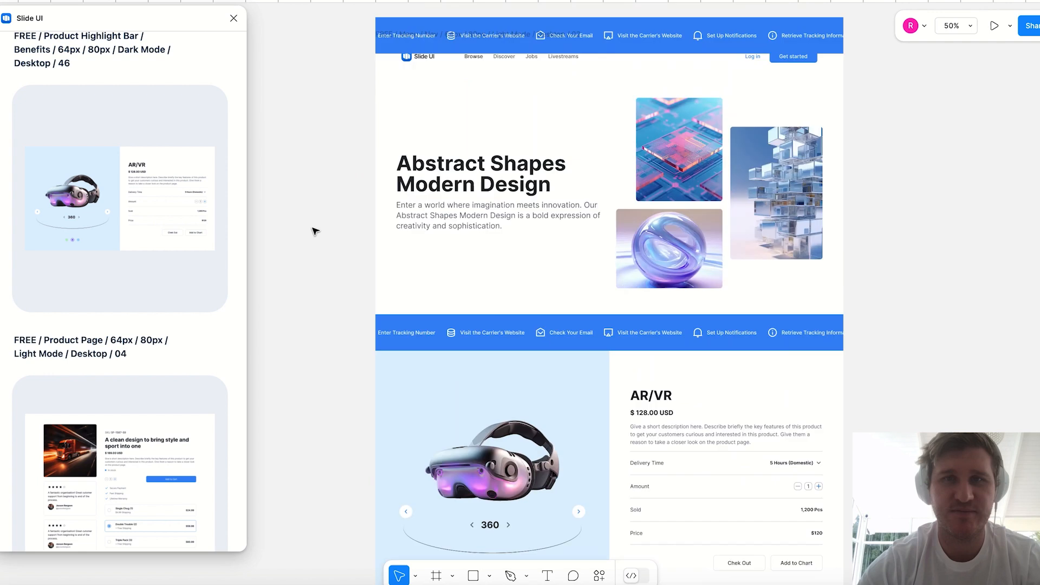
pyautogui.scroll(10, 125, 139)
pyautogui.click(124, 53)
pyautogui.write('testimonial')
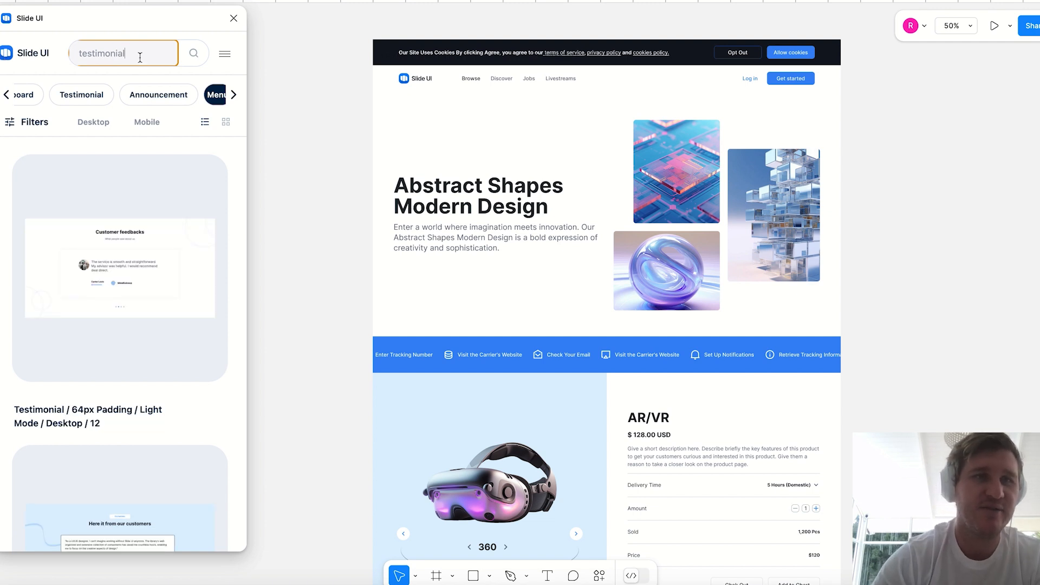
# - Browse the testimonial results and add Testimonial / 120px Padding / Light Mode / Desktop / 31, the dark customer feedbacks grid, to the canvas
pyautogui.scroll(-10, 149, 346)
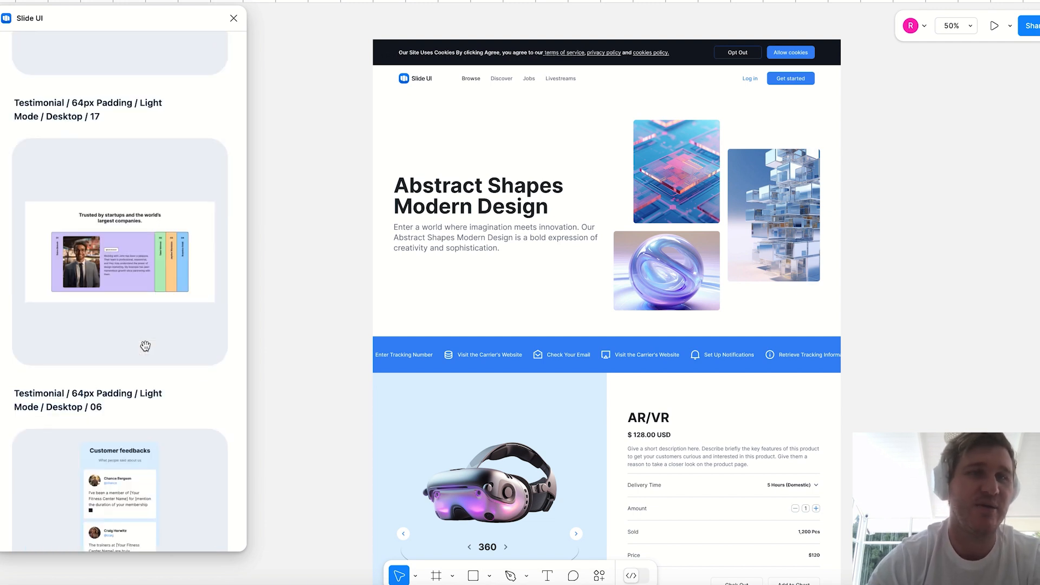
pyautogui.scroll(-5, 336, 267)
pyautogui.scroll(-15, 156, 346)
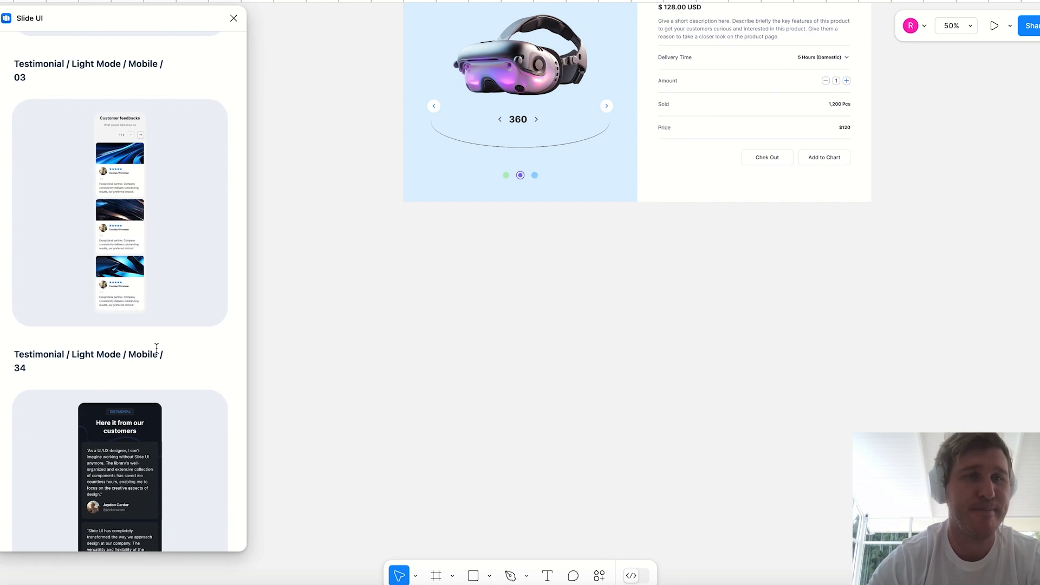
pyautogui.scroll(-10, 156, 348)
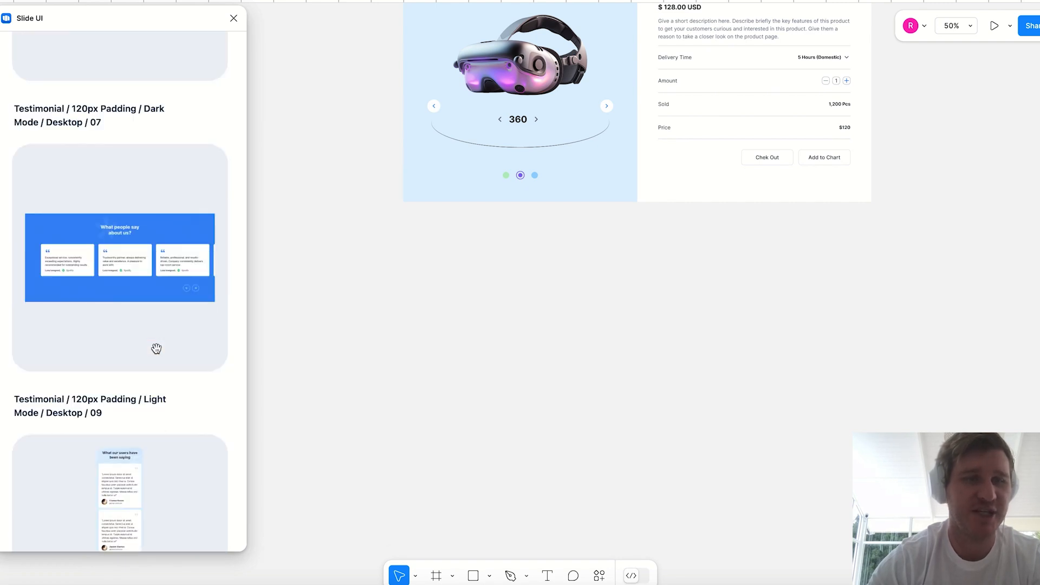
pyautogui.scroll(5, 156, 349)
pyautogui.scroll(-20, 156, 349)
pyautogui.scroll(-10, 156, 348)
pyautogui.moveTo(126, 346); pyautogui.dragTo(635, 348)
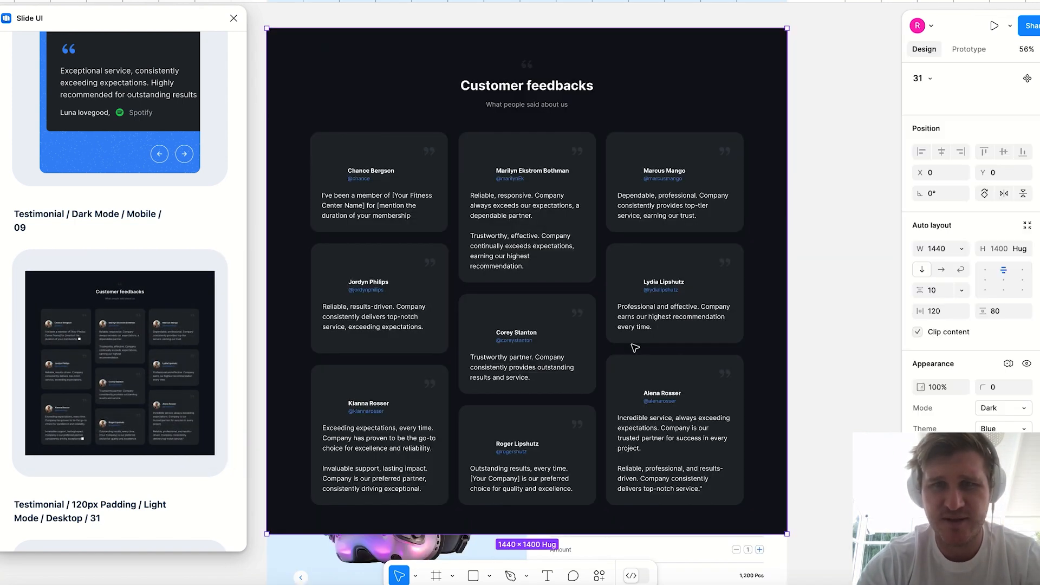
# - Place the testimonial section directly below the product page section at X 0, Y 1816 and set its mode to Light
pyautogui.press('super+minus')
pyautogui.scroll(-3, 634, 347)
pyautogui.moveTo(550, 86); pyautogui.dragTo(553, 380)
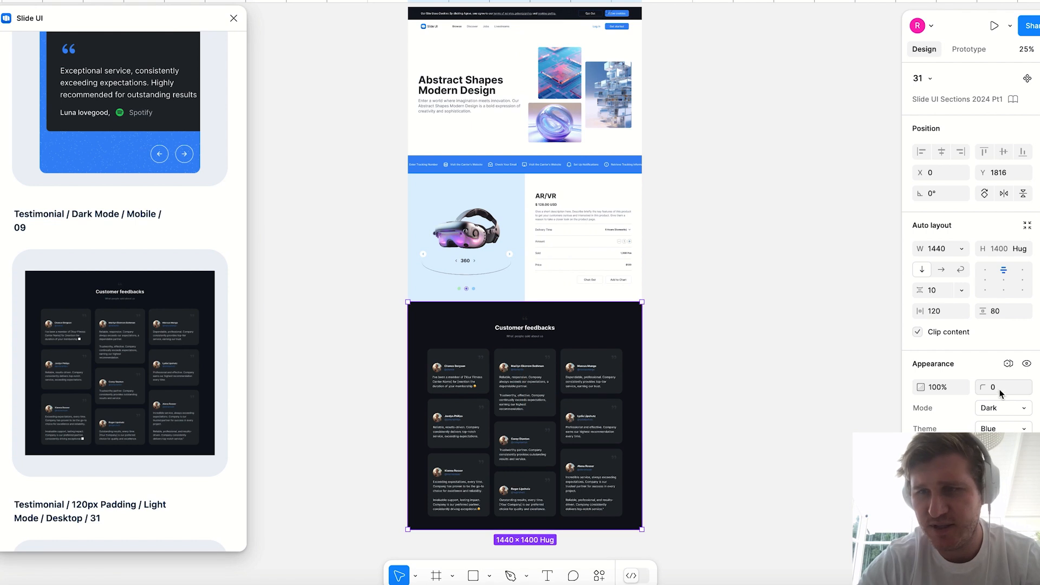
pyautogui.click(1002, 408)
pyautogui.click(980, 398)
pyautogui.click(766, 388)
# - Replace the plugin's search term with "cta" to find call-to-action sections
pyautogui.hscroll(-2, 766, 387)
pyautogui.scroll(10, 150, 212)
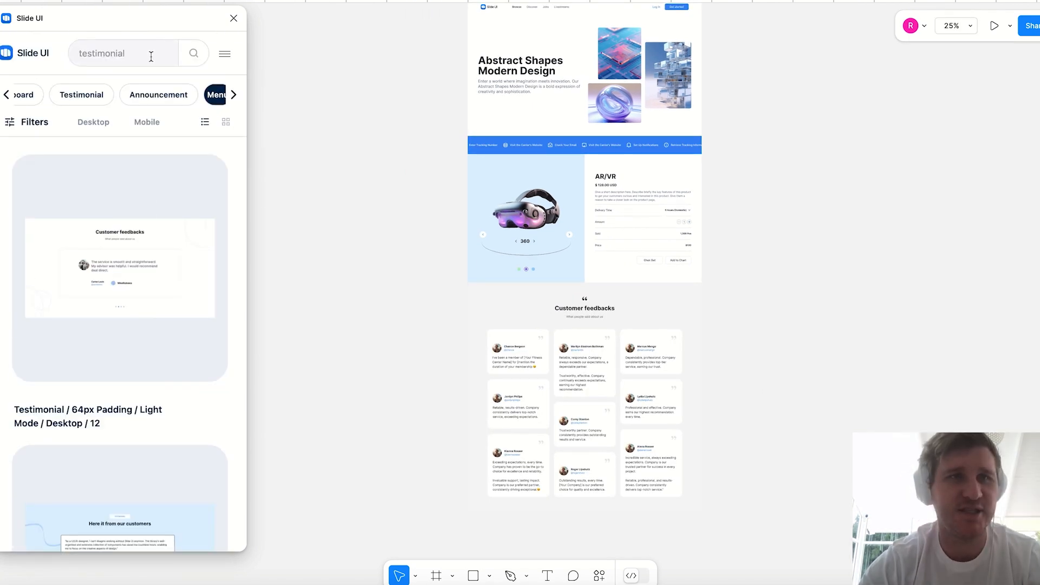
pyautogui.moveTo(151, 53); pyautogui.dragTo(26, 56)
pyautogui.write('cty')
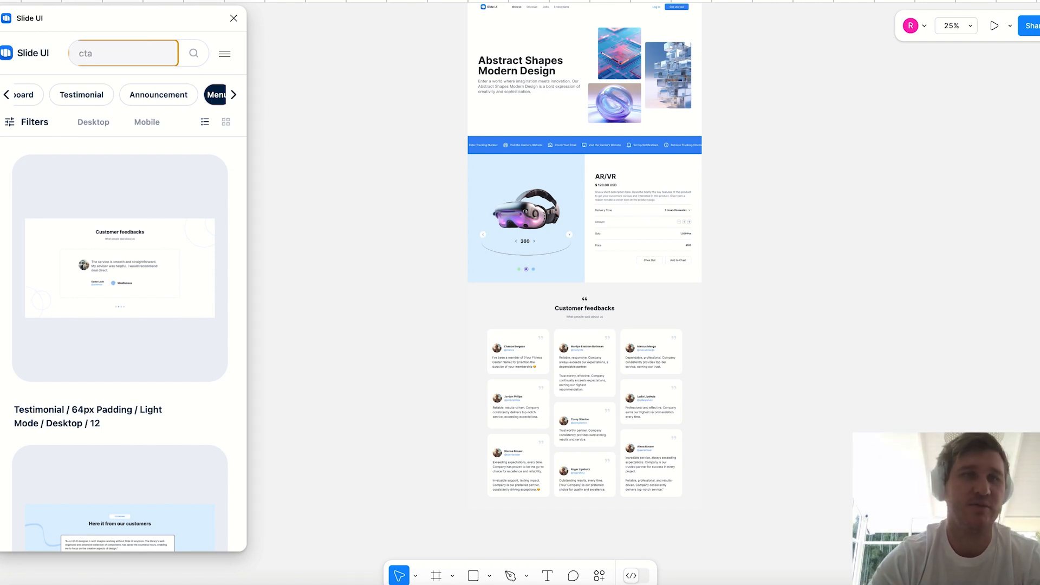
# - Add the blue CTA banner 64px / 80px / Light Mode / Desktop / 02 and place it directly below the testimonials at X -20, Y 3216
pyautogui.scroll(-15, 108, 313)
pyautogui.scroll(2, 107, 313)
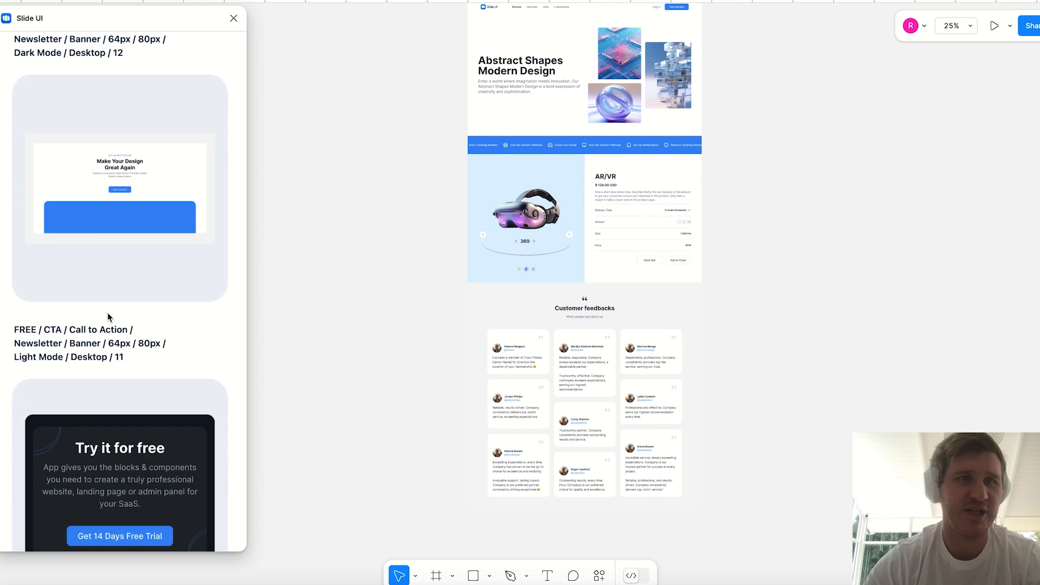
pyautogui.scroll(-10, 107, 313)
pyautogui.scroll(5, 107, 316)
pyautogui.scroll(-10, 384, 228)
pyautogui.moveTo(171, 197); pyautogui.dragTo(675, 335)
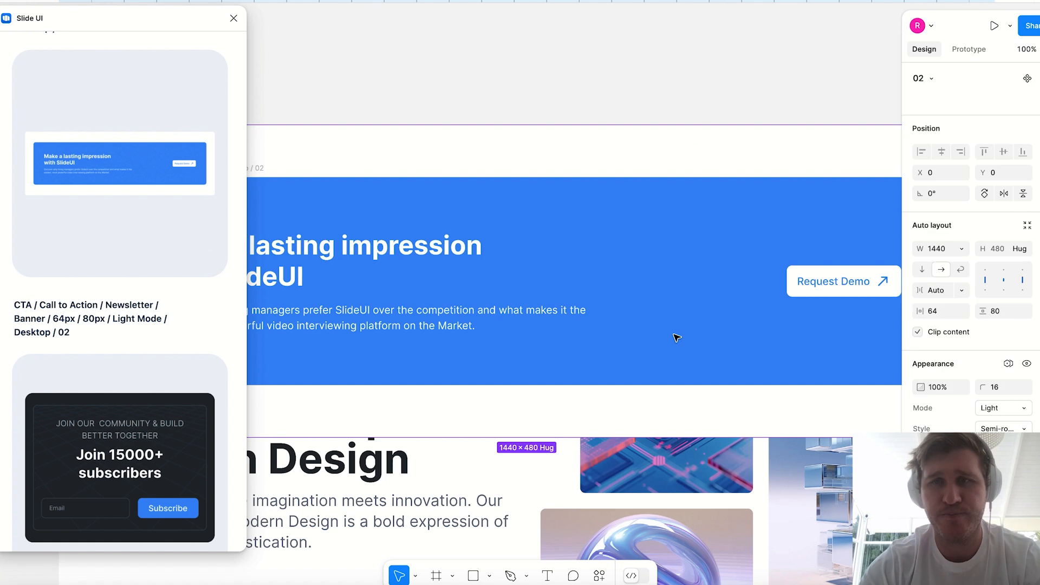
pyautogui.scroll(-5, 583, 204)
pyautogui.scroll(-6, 583, 204)
pyautogui.moveTo(546, 8); pyautogui.dragTo(542, 536)
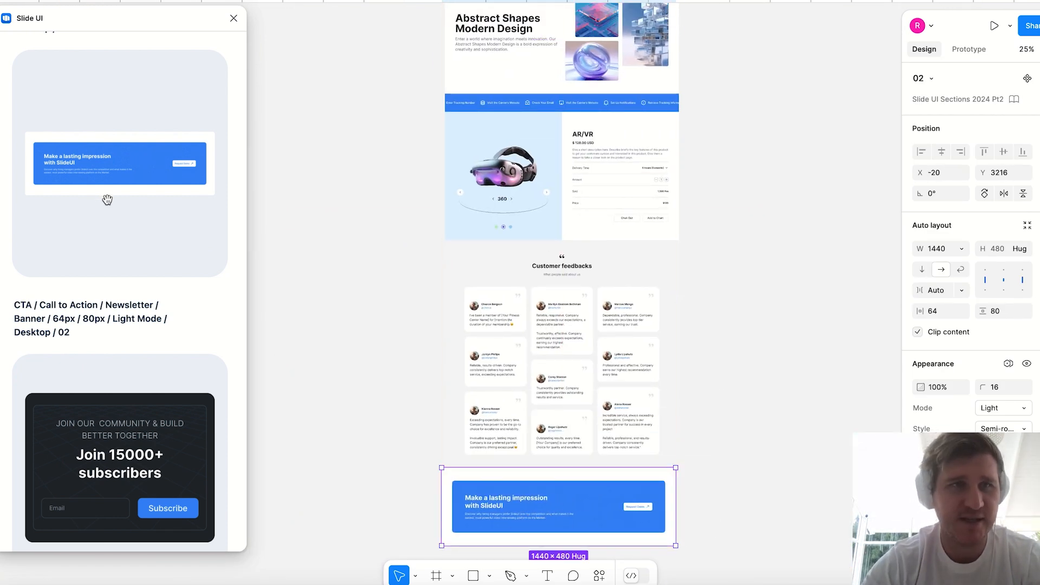
# - Replace the plugin's search term with "footer" to find footer sections
pyautogui.scroll(10, 105, 201)
pyautogui.doubleClick(103, 50)
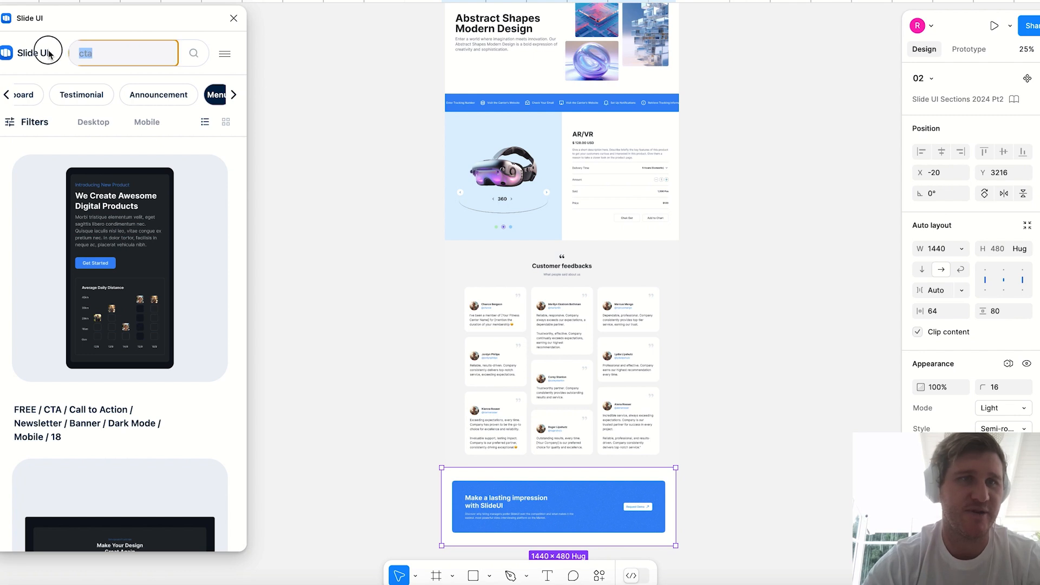
pyautogui.press('Return')
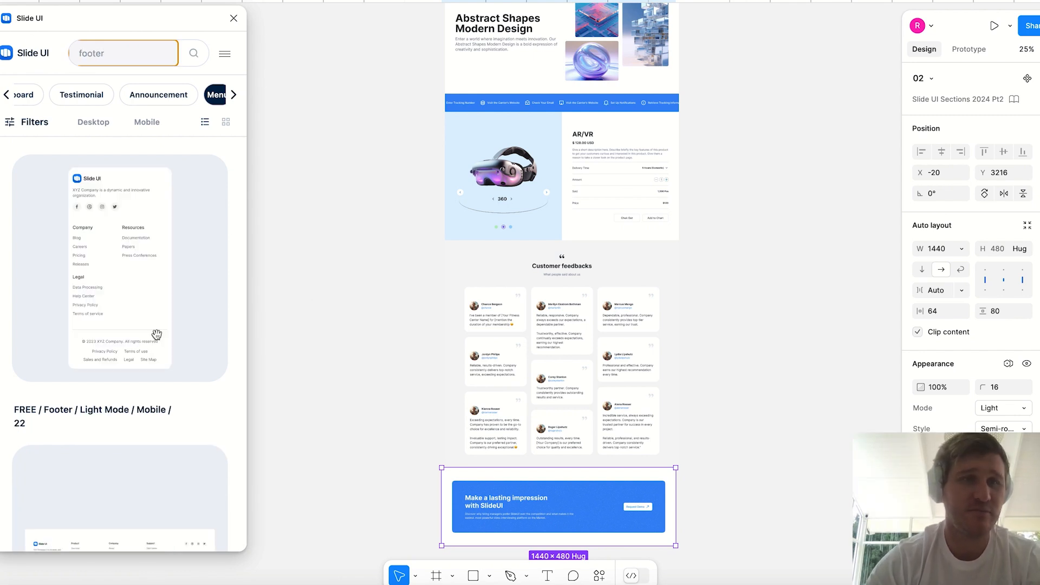
# - Add Footer / 64px / 80px / Light Mode / Desktop / 22 and place it directly below the CTA banner at X 0, Y 3696
pyautogui.scroll(-10, 146, 341)
pyautogui.moveTo(101, 109); pyautogui.dragTo(795, 404)
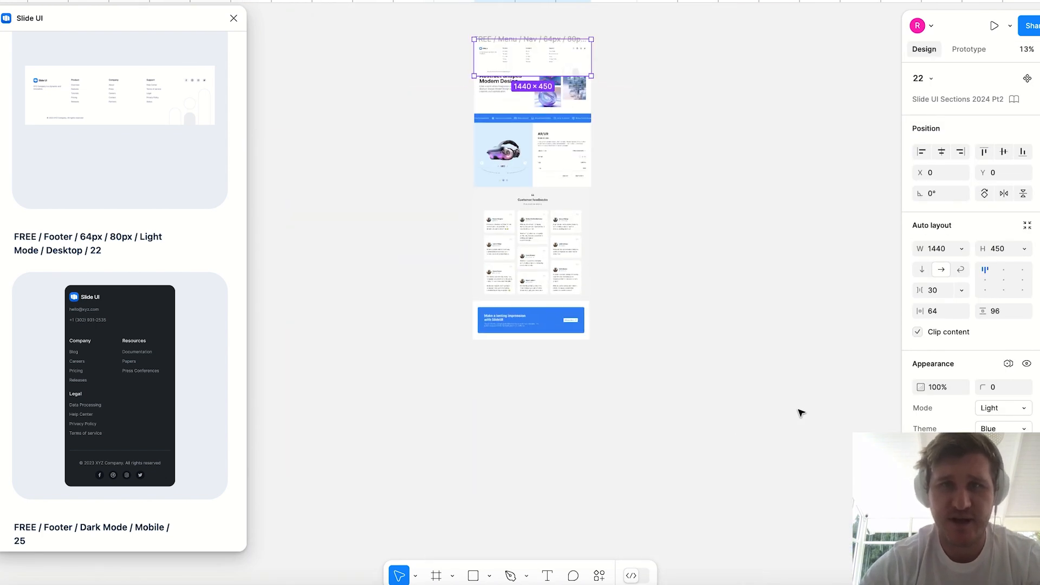
pyautogui.moveTo(548, 35); pyautogui.dragTo(546, 336)
pyautogui.hotkey('ctrl', '=')
pyautogui.scroll(3, 546, 338)
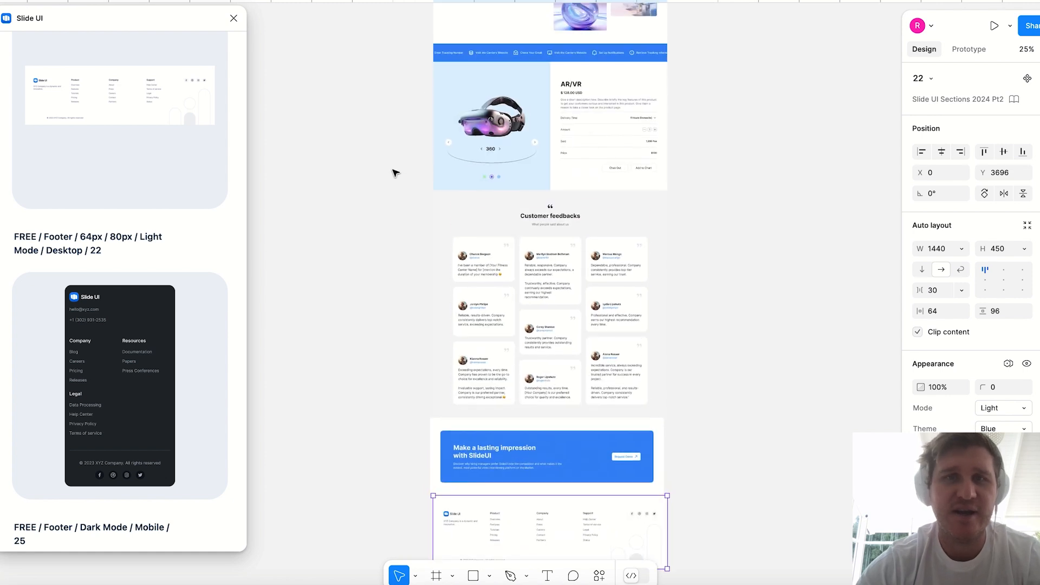
# - Add a drop shadow to both the Allow cookies button and the Get started button
pyautogui.click(394, 174)
pyautogui.scroll(6, 394, 173)
pyautogui.hotkey('ctrl', '=')
pyautogui.hscroll(3, 393, 174)
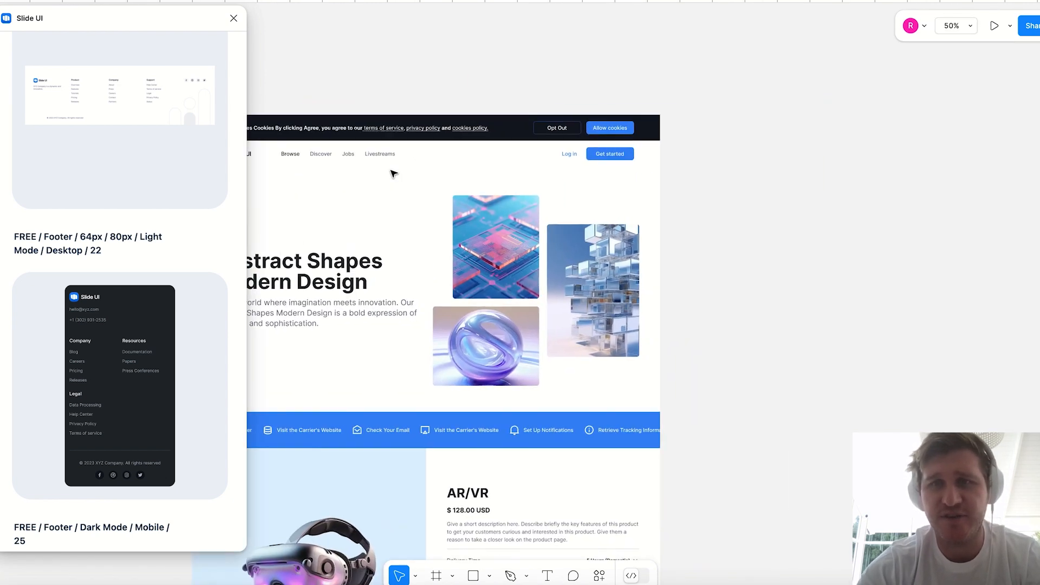
pyautogui.hotkey('ctrl', '=')
pyautogui.scroll(4, 394, 174)
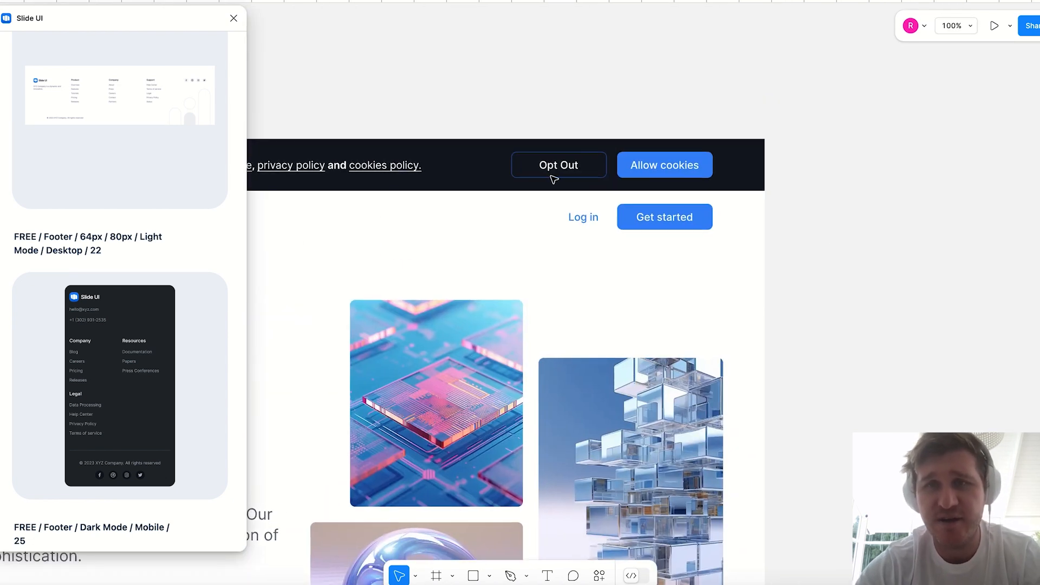
pyautogui.click(702, 170)
pyautogui.keyDown('shift'); pyautogui.click(709, 217); pyautogui.keyUp('shift')
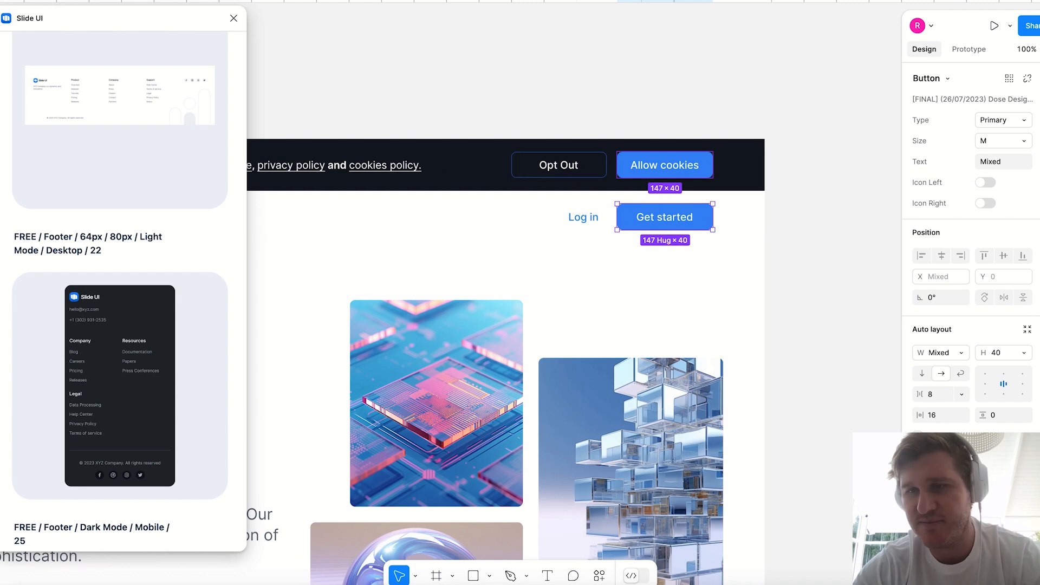
pyautogui.scroll(-3, 970, 233)
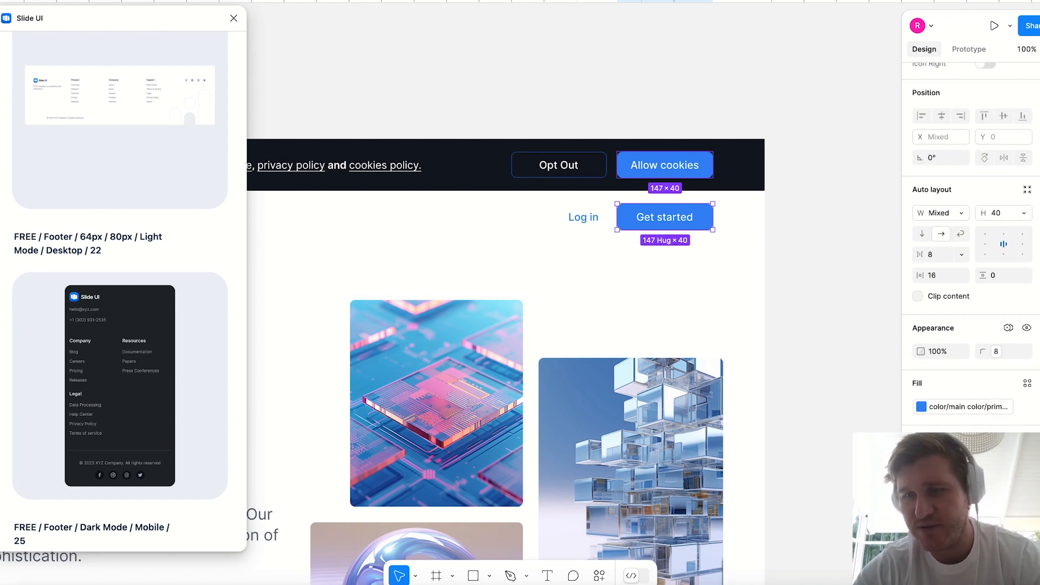
pyautogui.click(1038, 464)
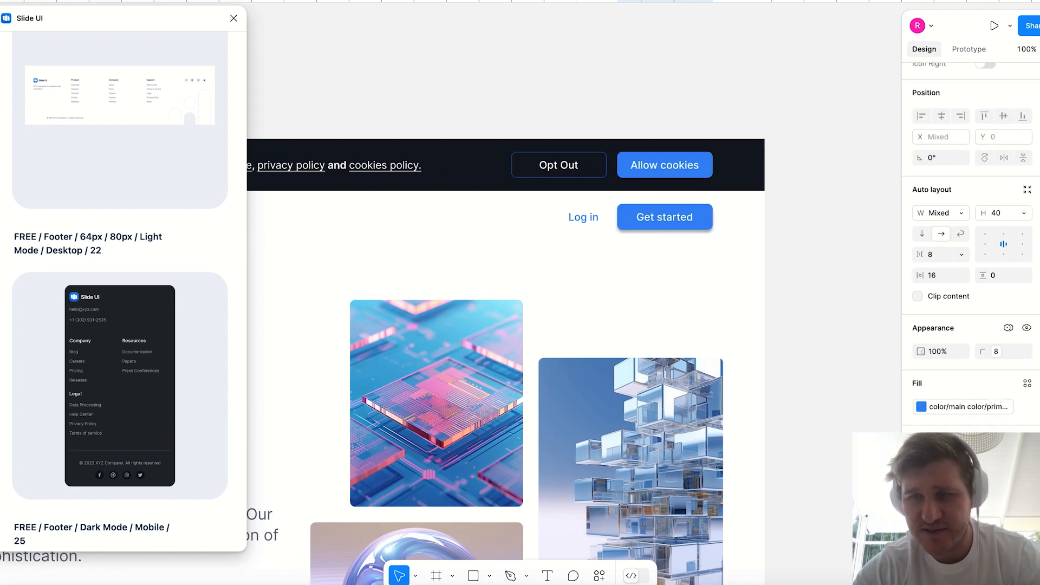
# - Set the buttons' drop shadow to a Y offset of 2 and a blur of 2
pyautogui.click(920, 488)
pyautogui.press('Tab')
pyautogui.write('1')
pyautogui.press('Return')
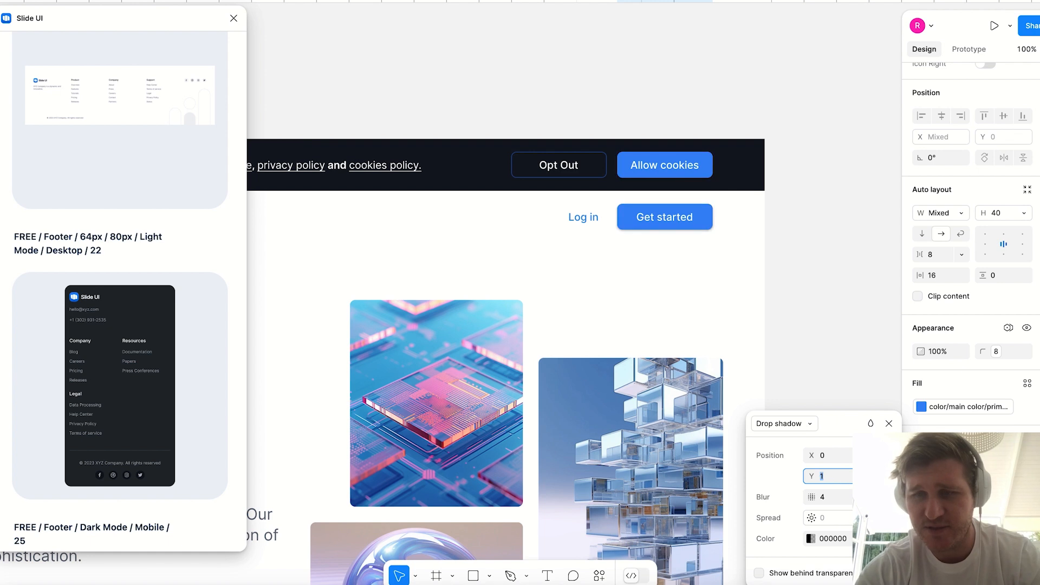
pyautogui.write('2')
pyautogui.click(838, 503)
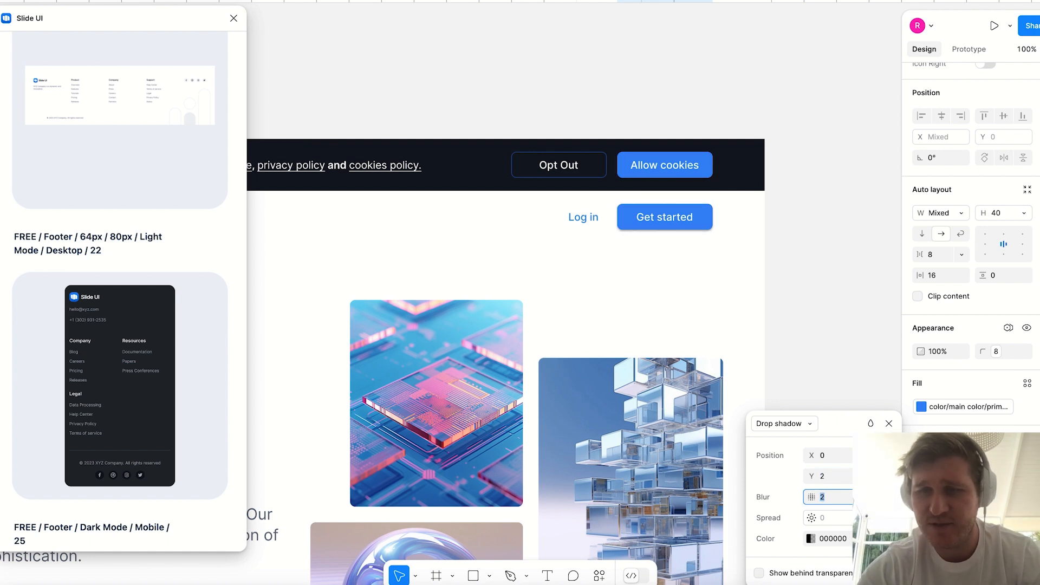
pyautogui.press('Tab')
pyautogui.press('Return')
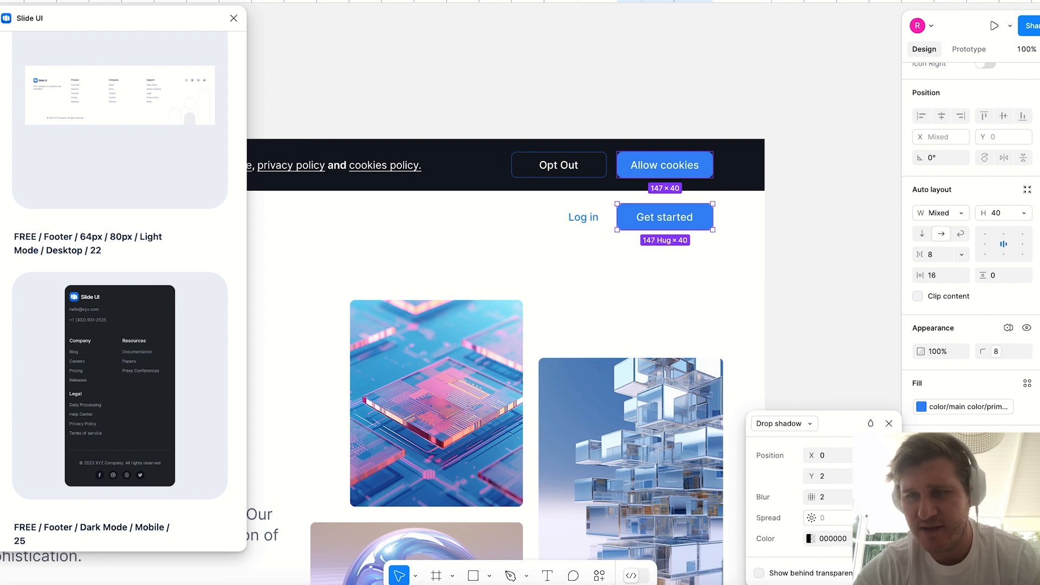
pyautogui.press('Escape')
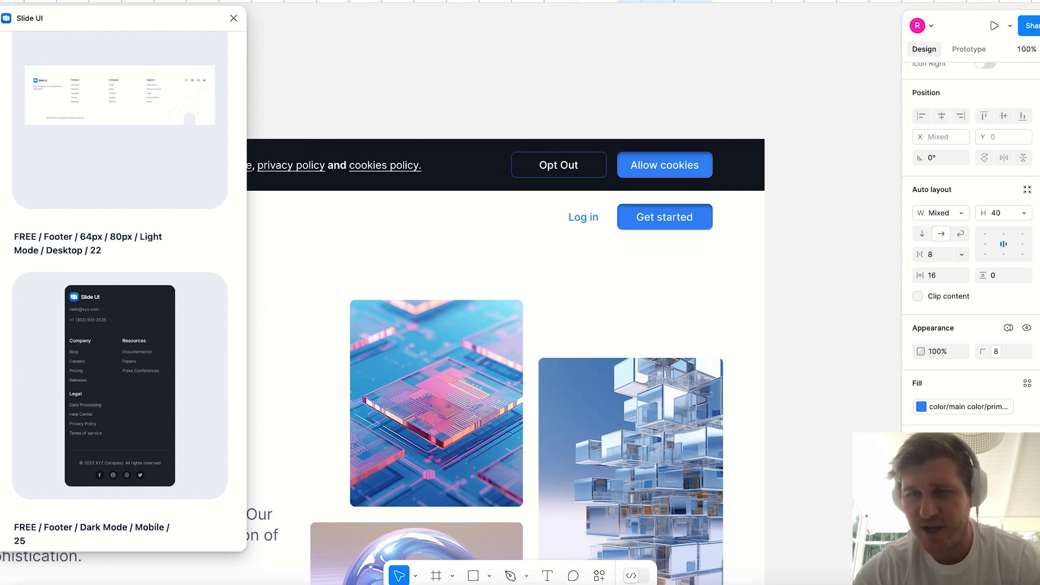
# - Color the two buttons' inner shadow light blue, sampling the button blue and lightening it to 6EADF9 at 100% opacity
pyautogui.click(921, 489)
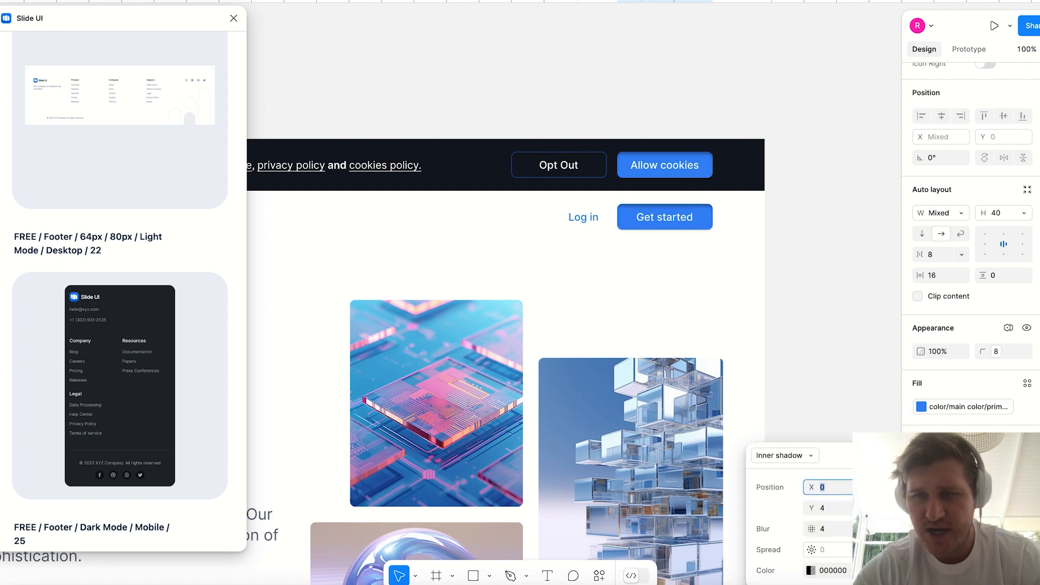
pyautogui.click(810, 570)
pyautogui.click(810, 570)
pyautogui.click(608, 451)
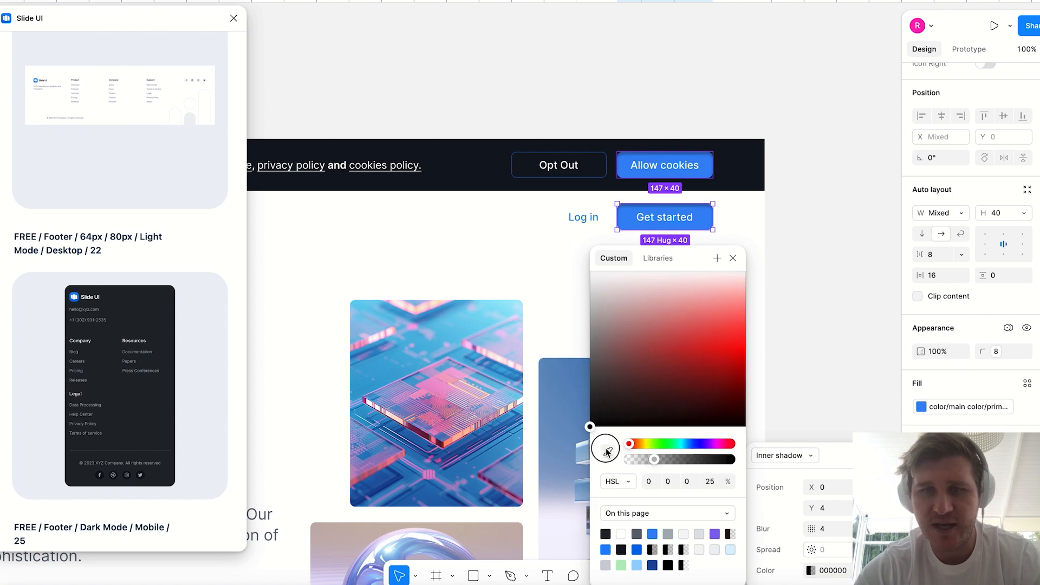
pyautogui.click(709, 162)
pyautogui.moveTo(732, 332); pyautogui.dragTo(735, 323)
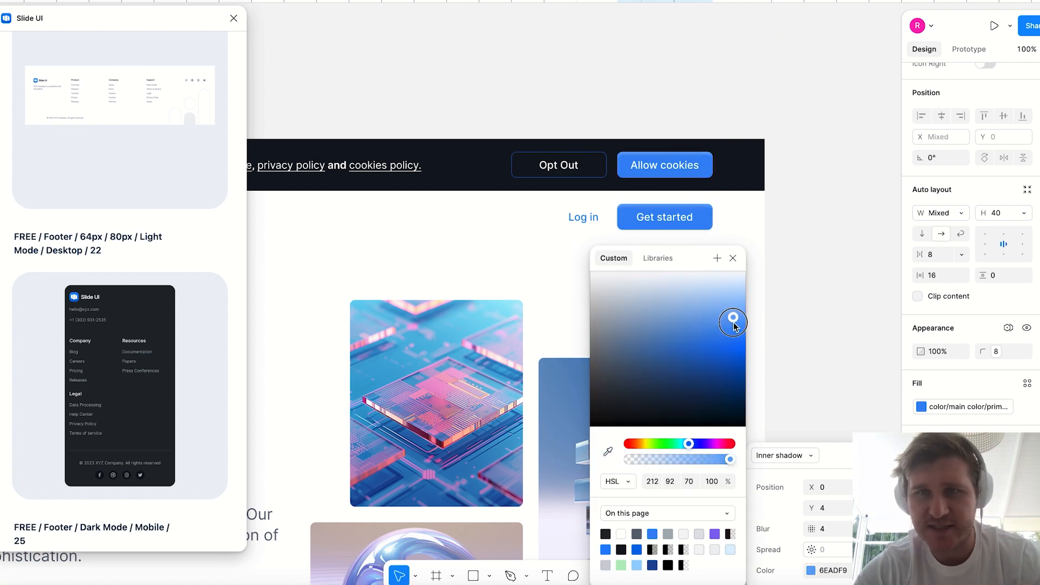
# - Set the buttons' inner shadow blur to 2, keeping its Y offset at 4
pyautogui.click(827, 509)
pyautogui.press('Tab')
pyautogui.press('Down')
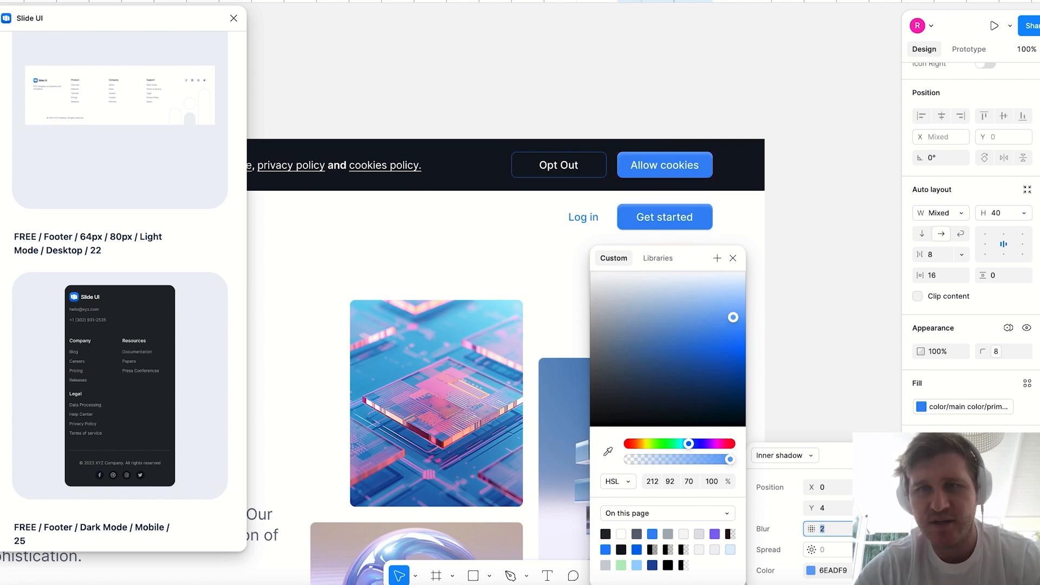
pyautogui.click(861, 372)
# - Review the styled header buttons and the stacked sections from the hero down through the product and customer feedback areas
pyautogui.hscroll(-2, 861, 371)
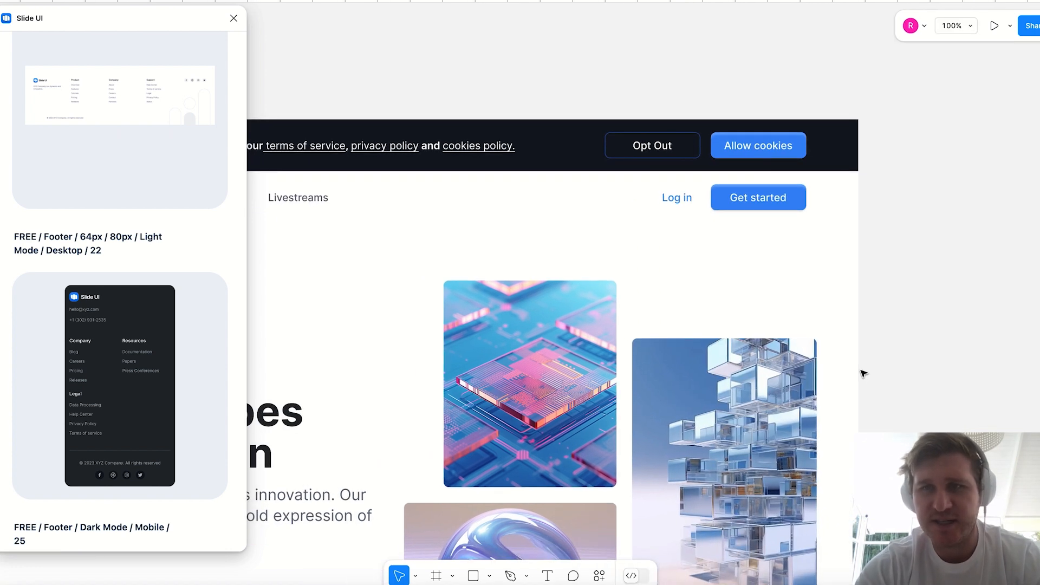
pyautogui.scroll(-5, 863, 373)
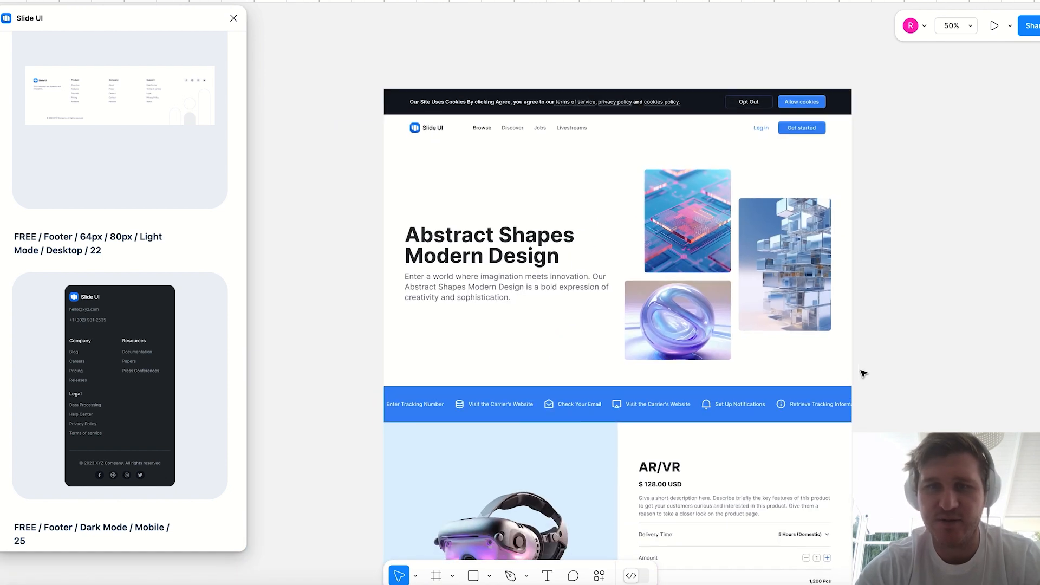
pyautogui.scroll(-6, 863, 373)
pyautogui.click(515, 182)
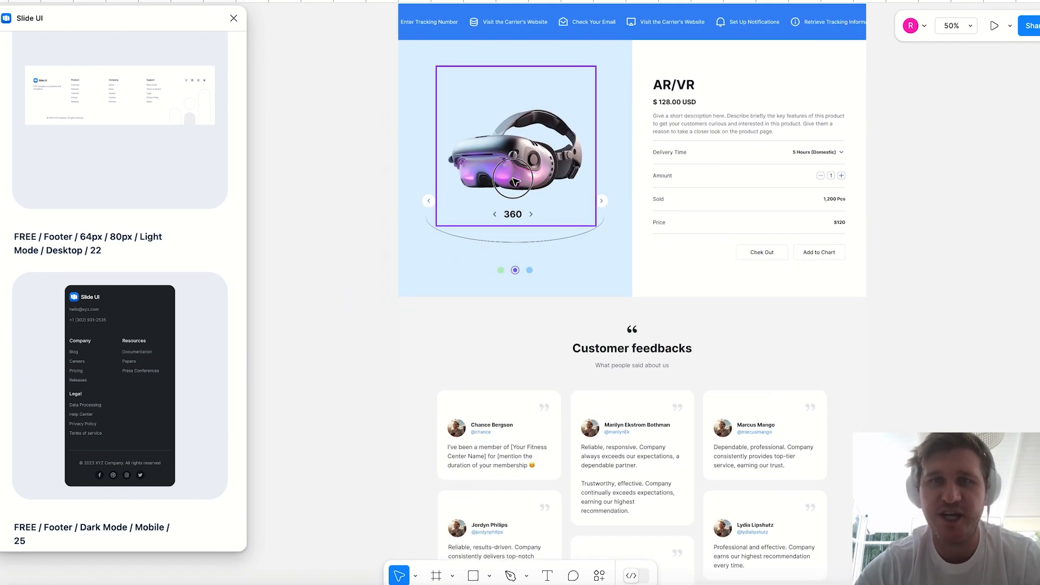
pyautogui.click(325, 413)
pyautogui.scroll(-5, 333, 403)
pyautogui.click(528, 254)
pyautogui.click(627, 203)
# - Move the footer to X -20, Y 3696 so its edges line up with the CTA section
pyautogui.scroll(-10, 627, 202)
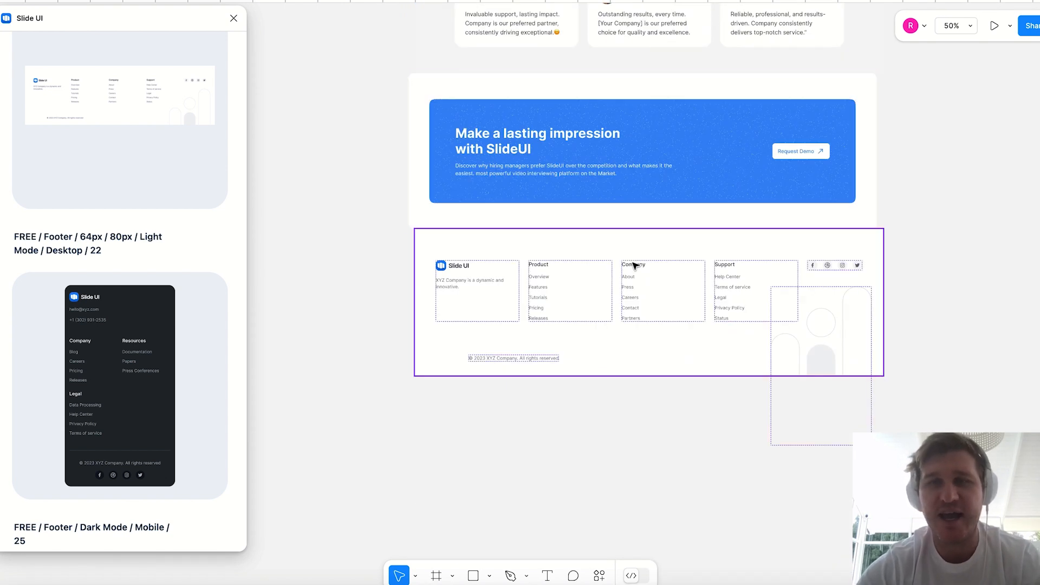
pyautogui.moveTo(622, 267); pyautogui.dragTo(629, 266)
pyautogui.press('-')
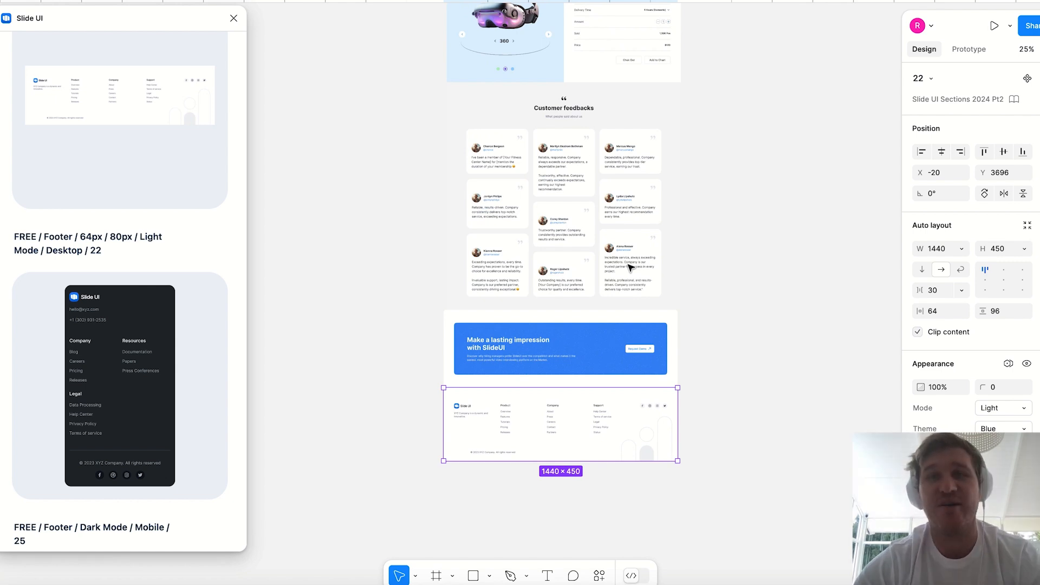
# - Switch the navigation and hero sections to Dark mode
pyautogui.scroll(5, 630, 267)
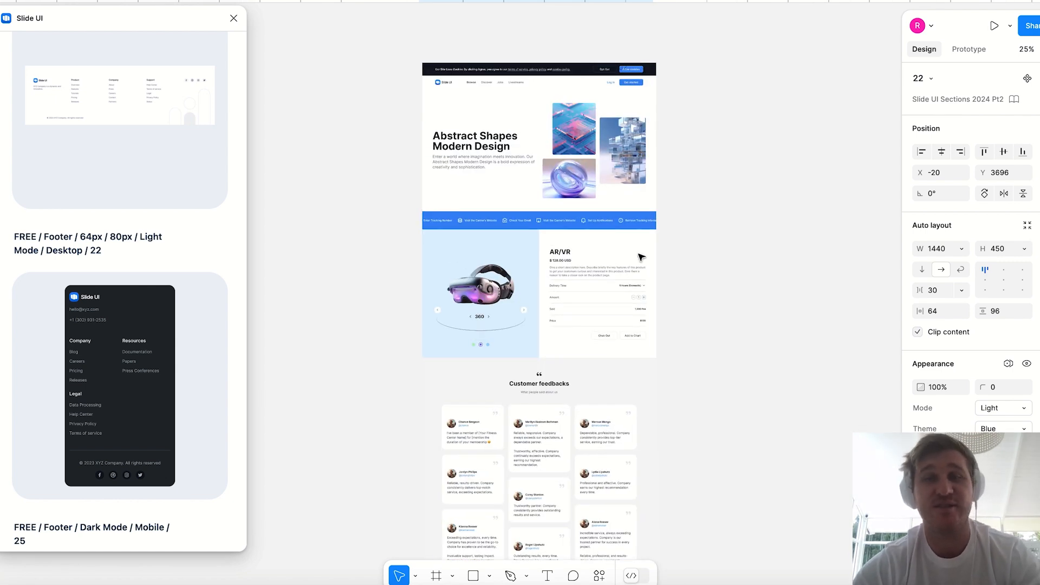
pyautogui.moveTo(392, 86); pyautogui.dragTo(666, 188)
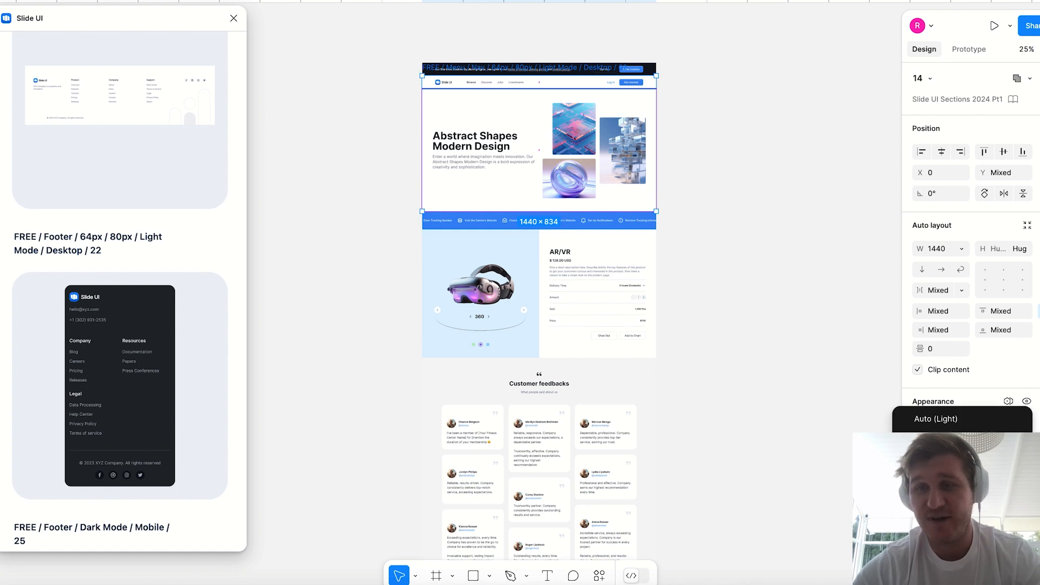
pyautogui.click(936, 460)
pyautogui.click(759, 200)
# - Set the mode of the AR/VR product and Customer feedbacks sections to Dark
pyautogui.scroll(-3, 760, 199)
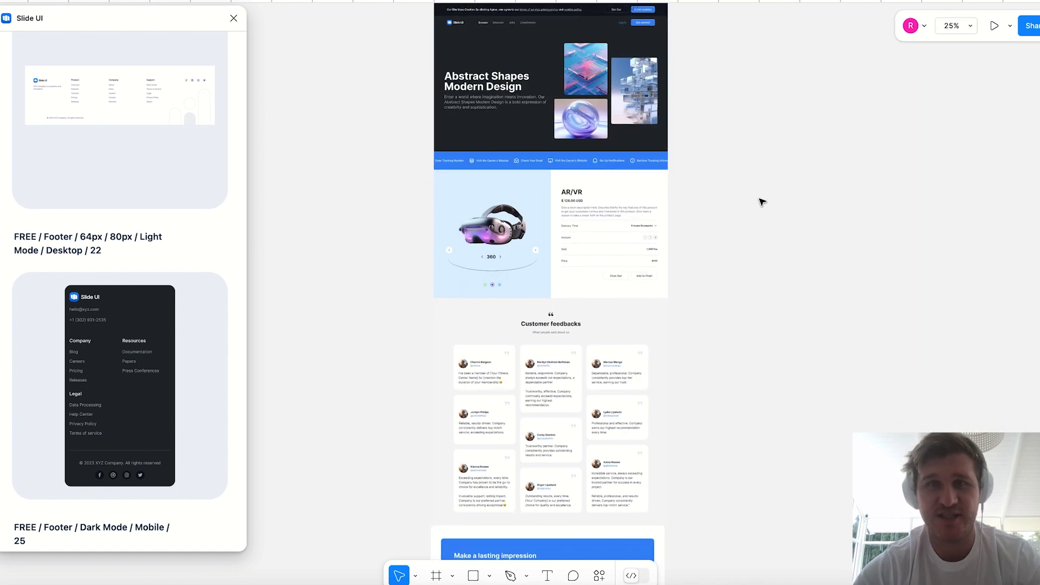
pyautogui.moveTo(362, 132); pyautogui.dragTo(652, 255)
pyautogui.click(1004, 424)
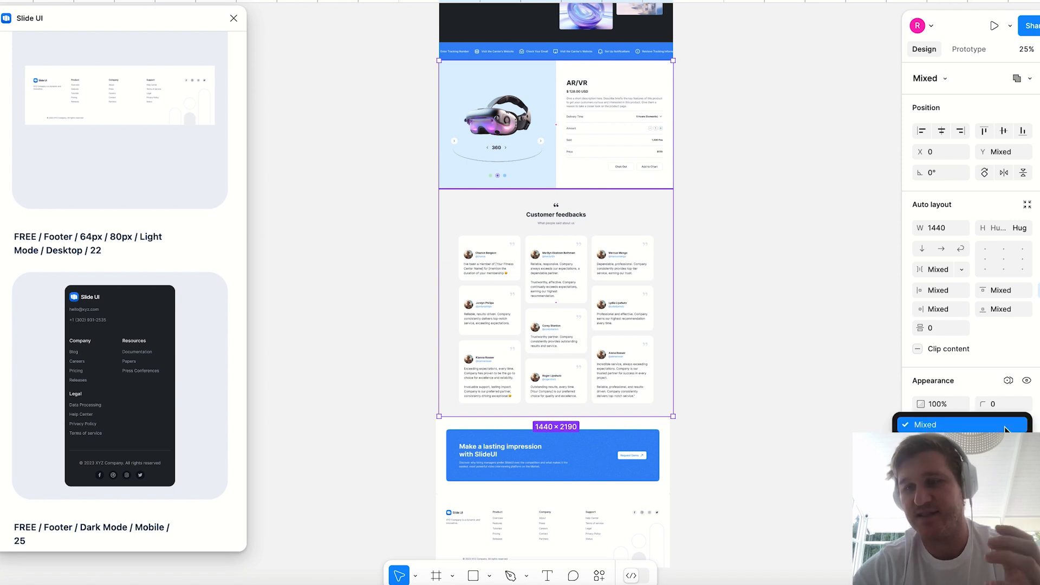
pyautogui.click(1005, 425)
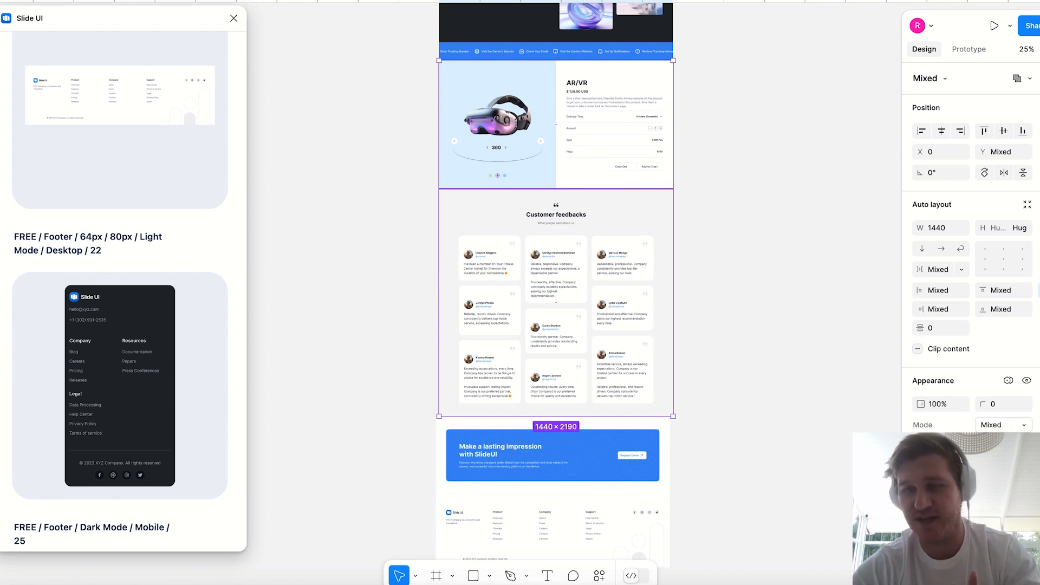
pyautogui.click(1017, 430)
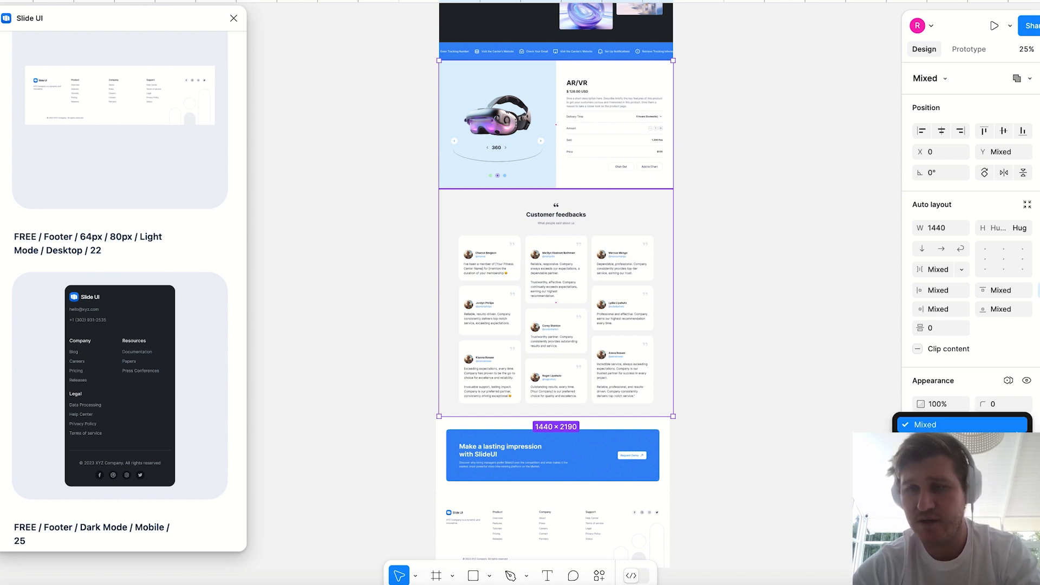
pyautogui.click(932, 478)
pyautogui.click(754, 210)
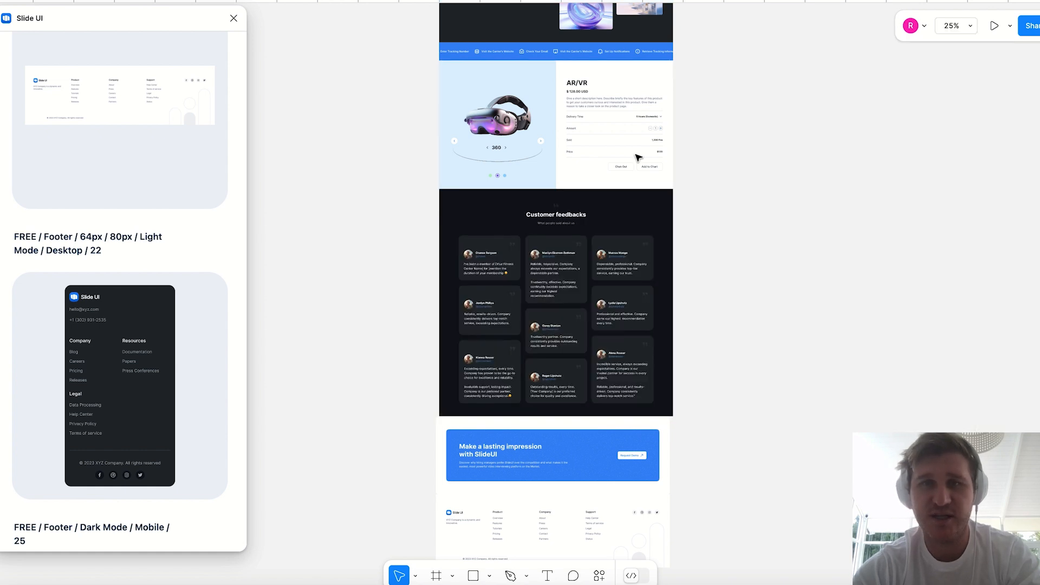
# - Set the nested frame inside the AR/VR product section to Dark mode
pyautogui.click(621, 149)
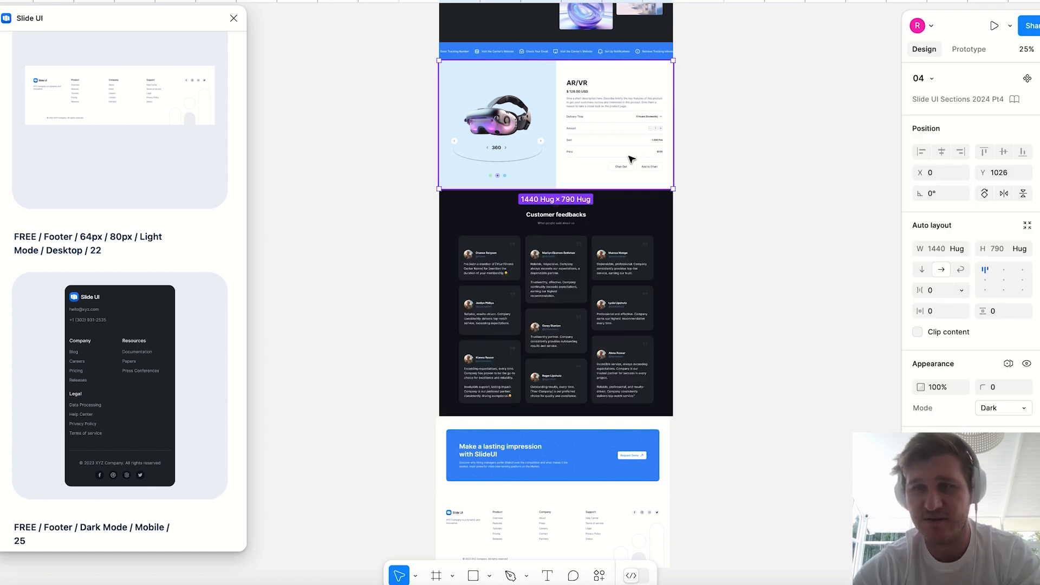
pyautogui.doubleClick(629, 157)
pyautogui.click(1004, 425)
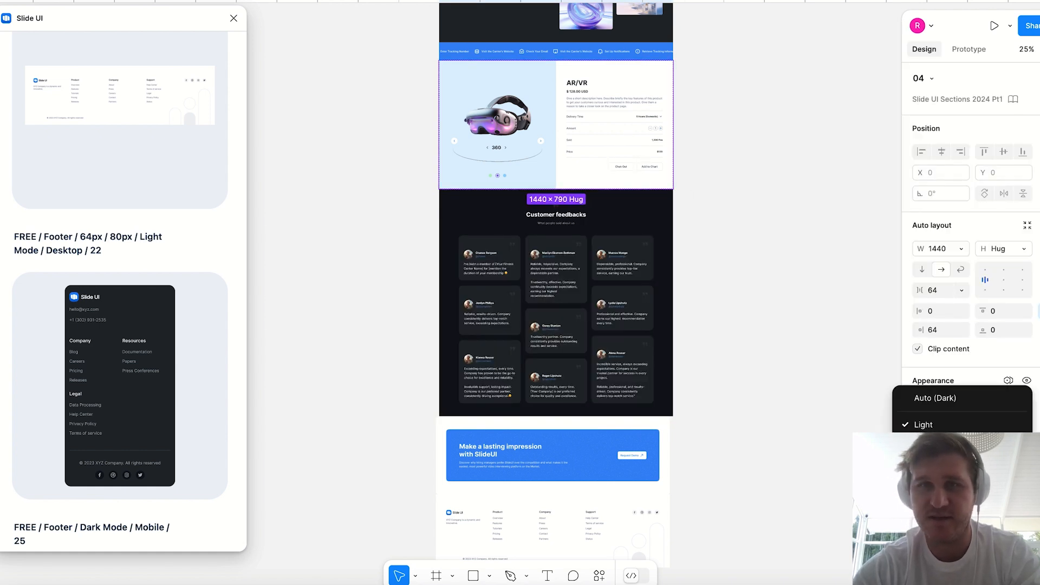
pyautogui.click(924, 442)
pyautogui.click(810, 290)
pyautogui.scroll(5, 810, 291)
pyautogui.scroll(-2, 810, 290)
pyautogui.hotkey('shift', '0')
pyautogui.scroll(4, 811, 290)
pyautogui.scroll(-3, 811, 290)
pyautogui.scroll(3, 811, 291)
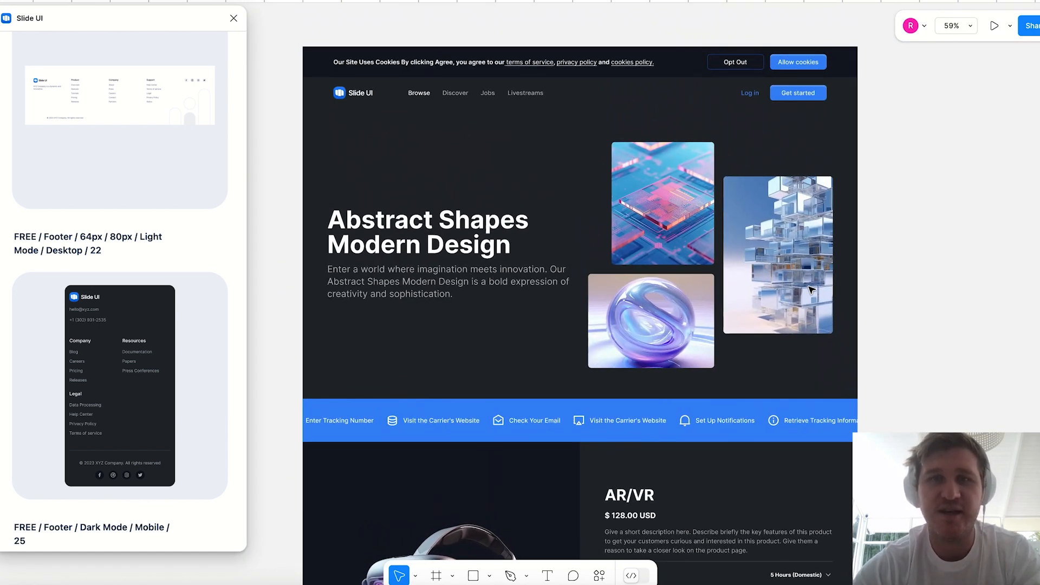